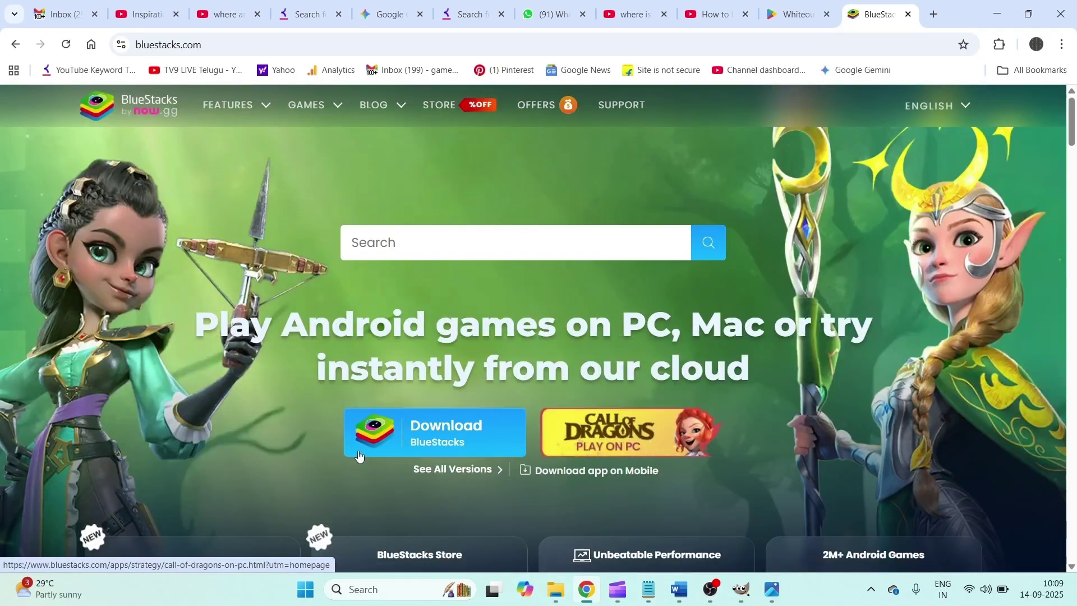
Download the BlueStacks installer (BlueStacksInstaller_5.22.104.1008, 927 KB) from bluestacks.com.
{"action": "left_click", "coordinate": [439, 433]}
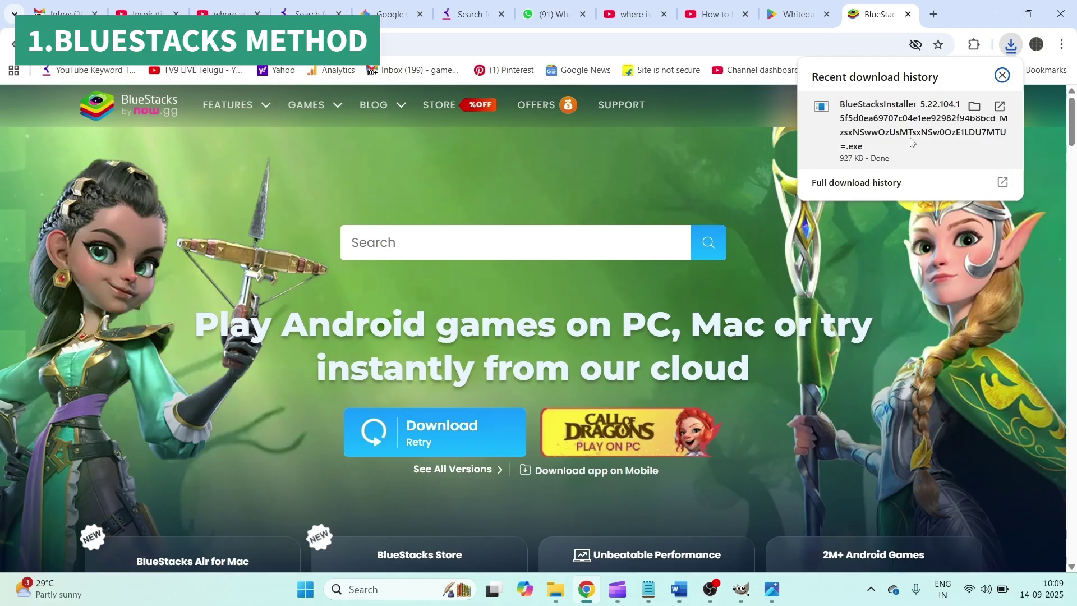
Run BlueStacksInstaller from the Downloads folder to bring up its install window.
{"action": "left_click", "coordinate": [974, 108]}
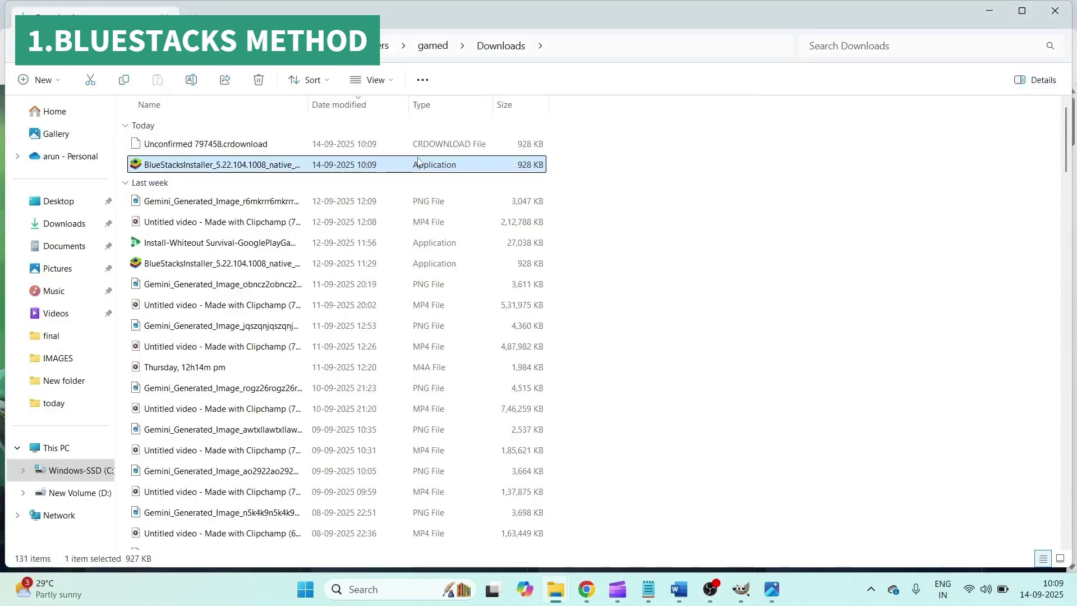
{"action": "double_click", "coordinate": [189, 166]}
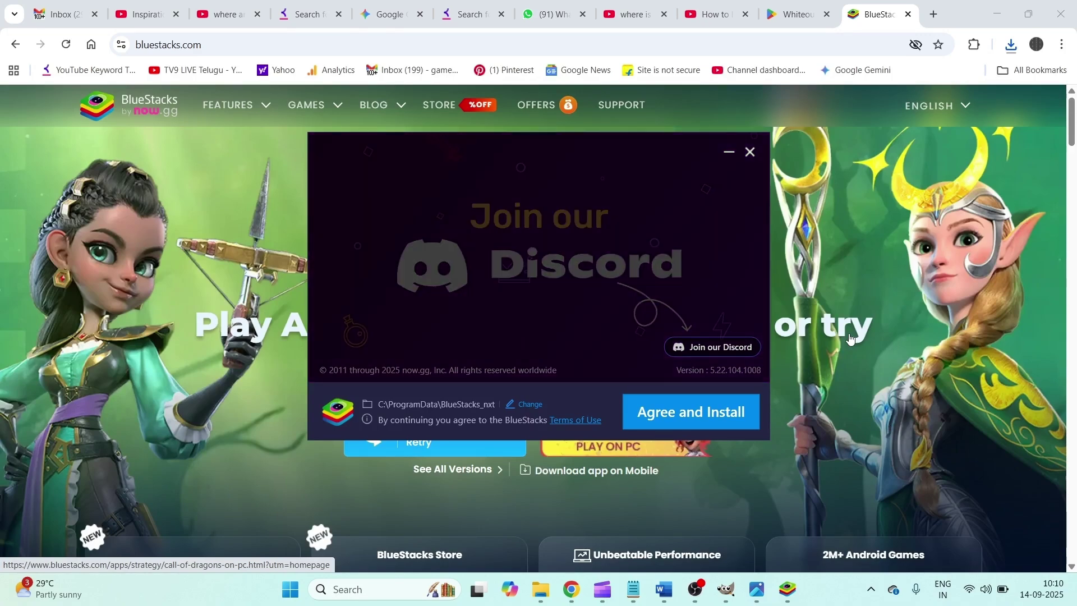
Accept the terms and let the installer download BlueStacks (615 MB).
{"action": "left_click", "coordinate": [703, 419]}
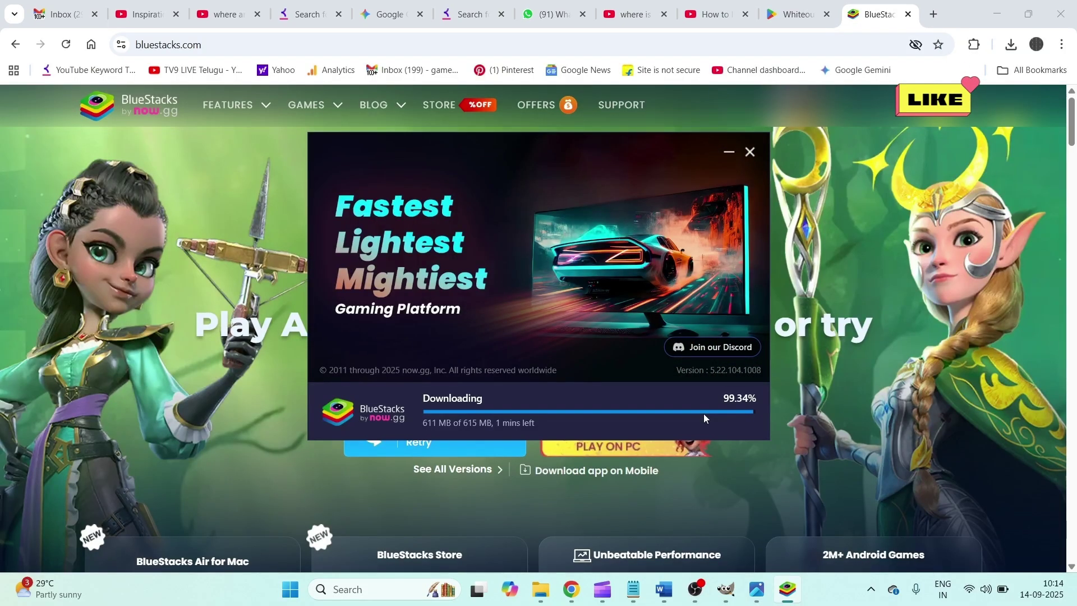
Browse the Google Play games store page, then bring the finished BlueStacks App Player forward.
{"action": "left_click", "coordinate": [797, 14]}
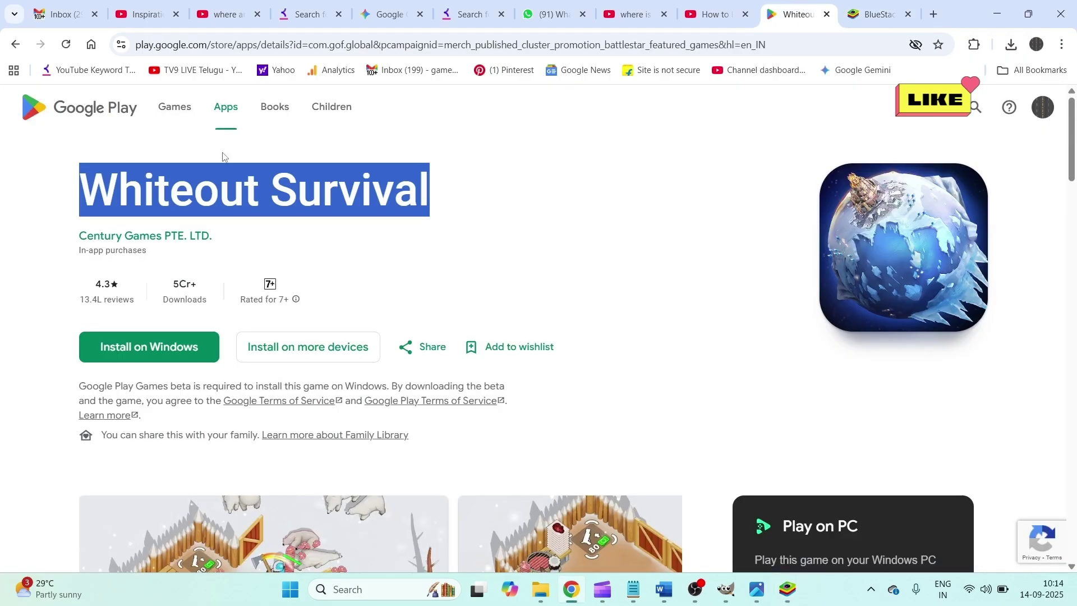
{"action": "left_click", "coordinate": [104, 107]}
{"action": "scroll", "coordinate": [717, 194], "scroll_direction": "down", "scroll_amount": 15}
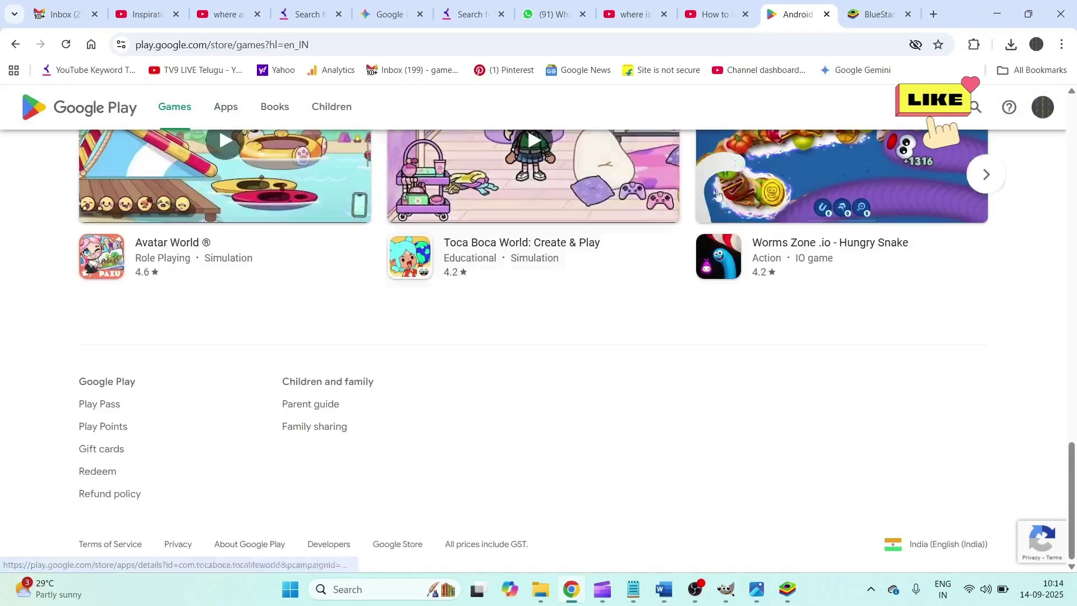
{"action": "left_click", "coordinate": [878, 14]}
{"action": "left_click", "coordinate": [787, 588]}
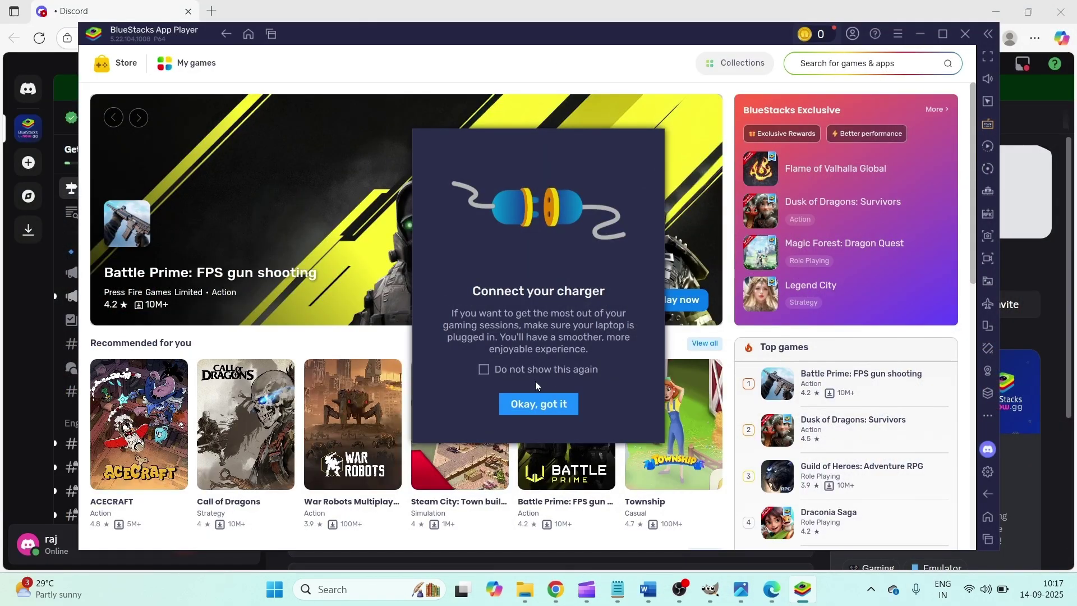
Dismiss the connect-your-charger notice and switch BlueStacks from full screen to a window.
{"action": "left_click", "coordinate": [527, 405]}
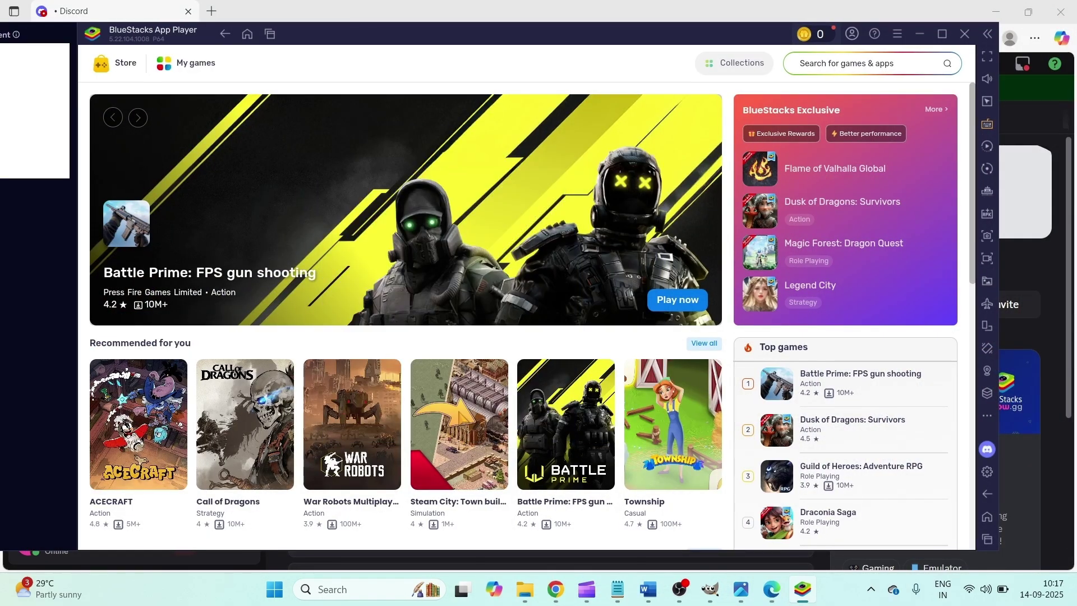
{"action": "left_click", "coordinate": [919, 34]}
{"action": "left_click", "coordinate": [801, 586]}
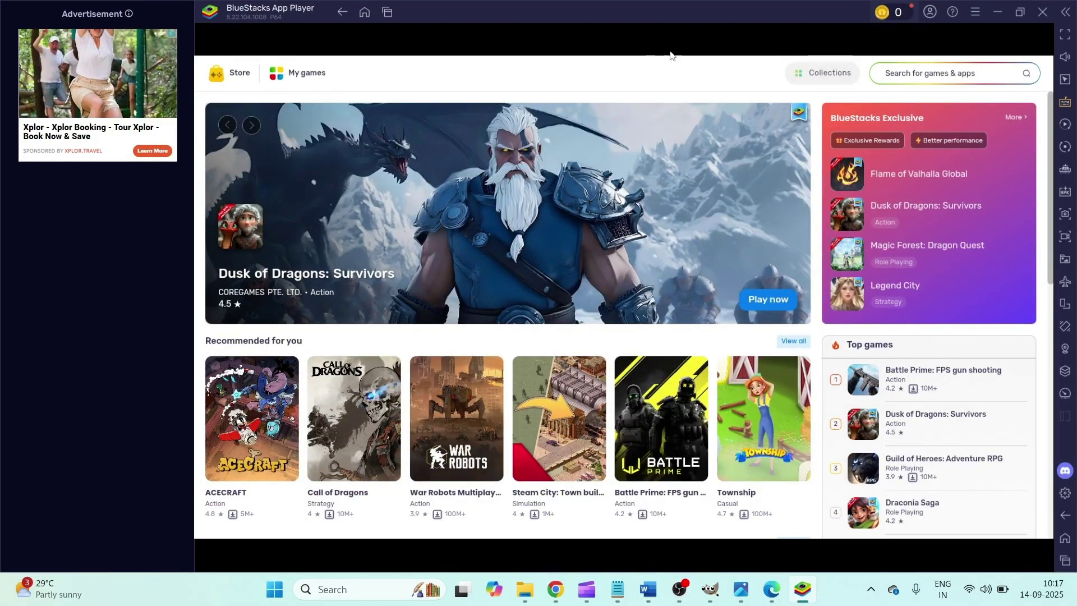
{"action": "left_click", "coordinate": [1020, 14]}
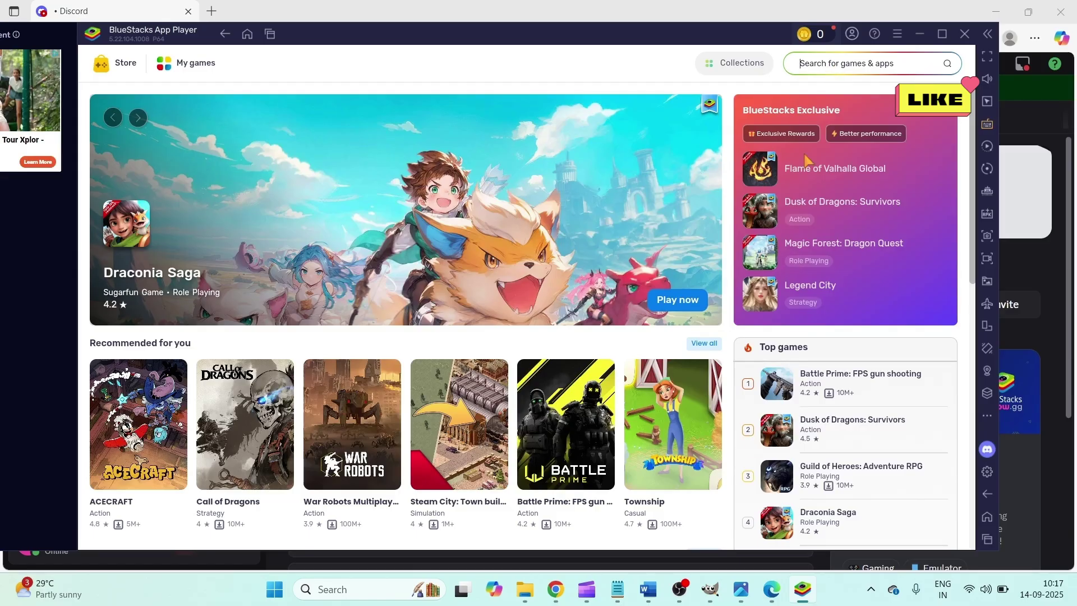
Open Toca Boca World on Google Play in Chrome and copy its full title.
{"action": "left_click", "coordinate": [555, 589]}
{"action": "left_click", "coordinate": [799, 3]}
{"action": "scroll", "coordinate": [559, 326], "scroll_direction": "up", "scroll_amount": 3}
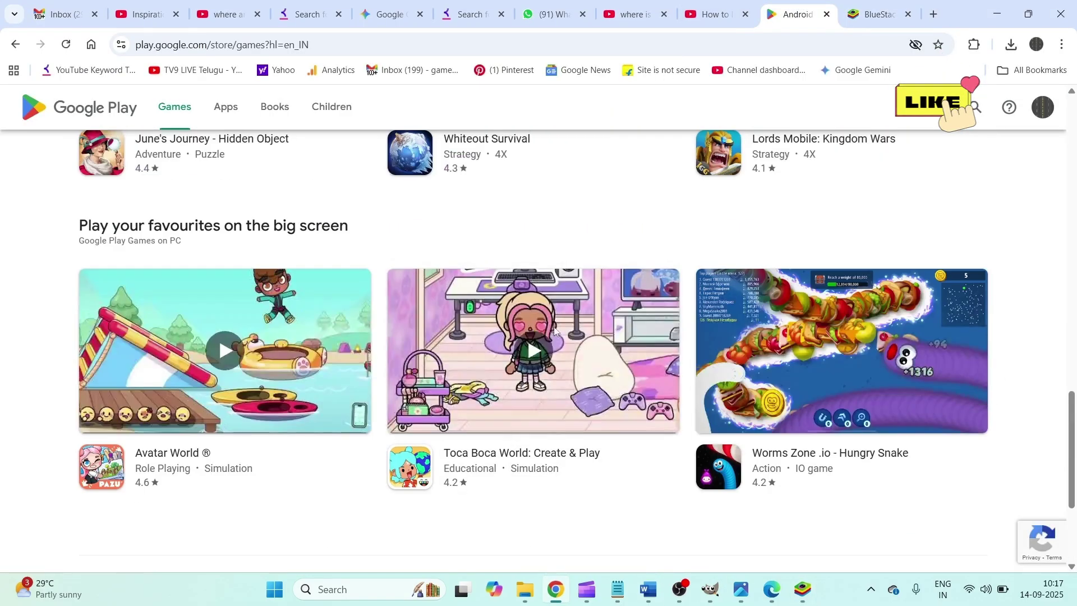
{"action": "left_click", "coordinate": [523, 455]}
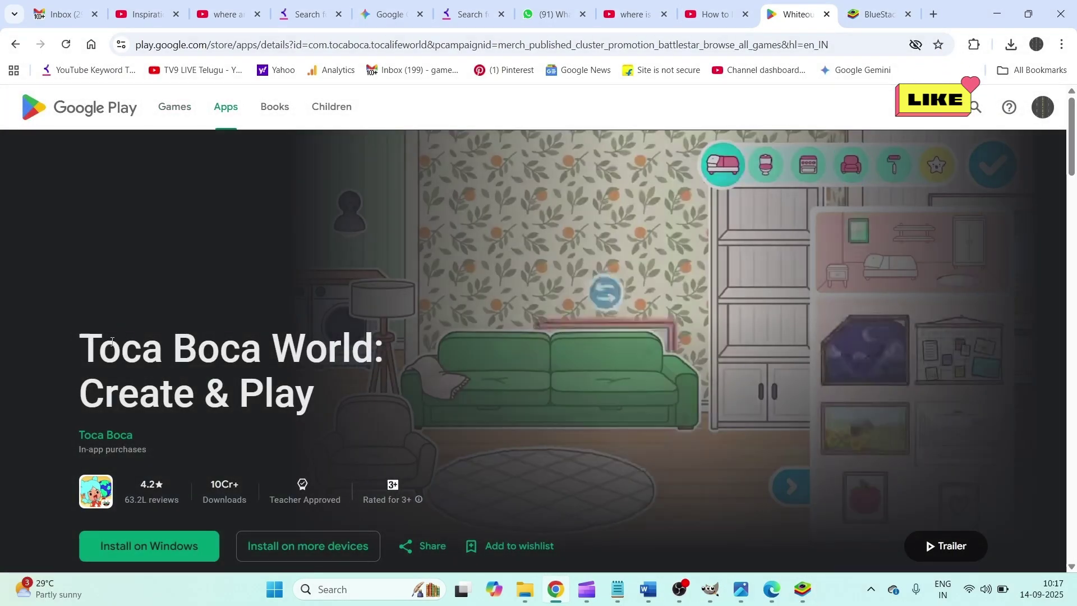
{"action": "triple_click", "coordinate": [326, 392]}
{"action": "key", "text": "ctrl+c"}
{"action": "key", "text": "ctrl+Tab"}
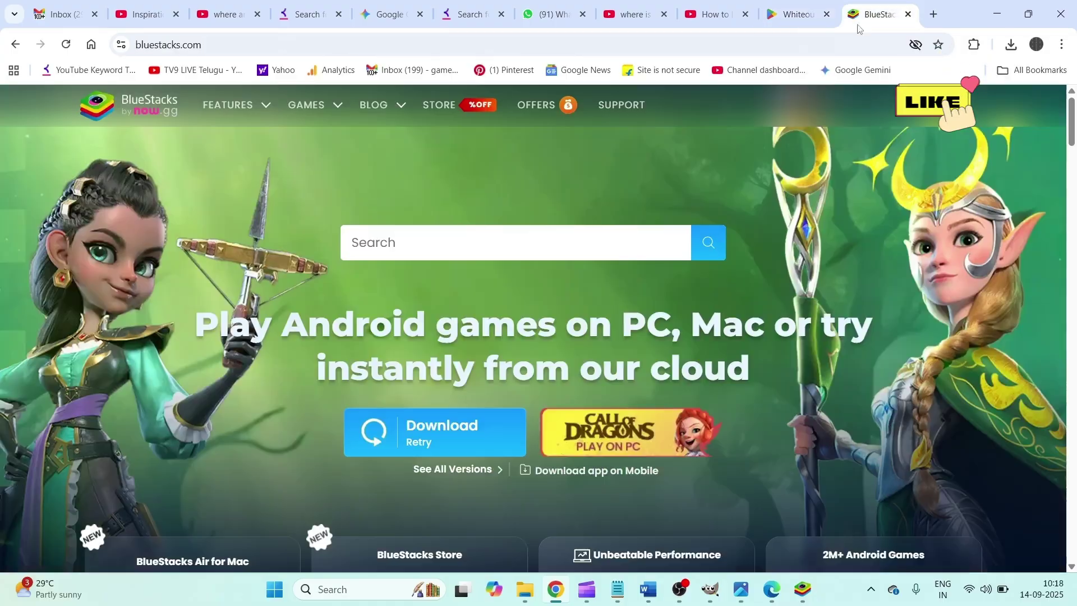
Search the BlueStacks store for Toca Boca World and choose Install From Google Play.
{"action": "left_click", "coordinate": [803, 589]}
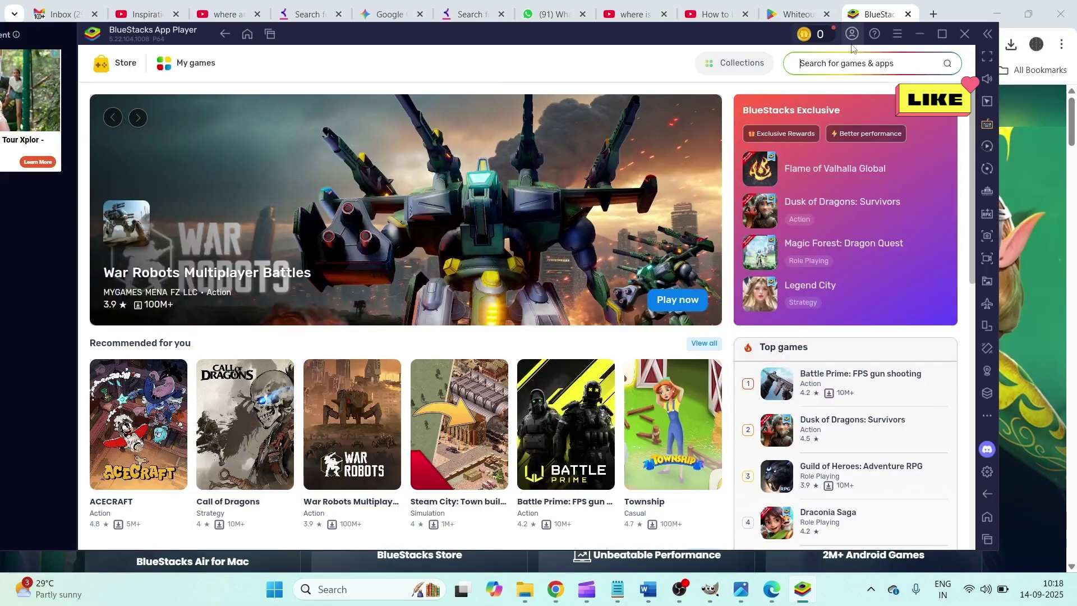
{"action": "key", "text": "ctrl+v"}
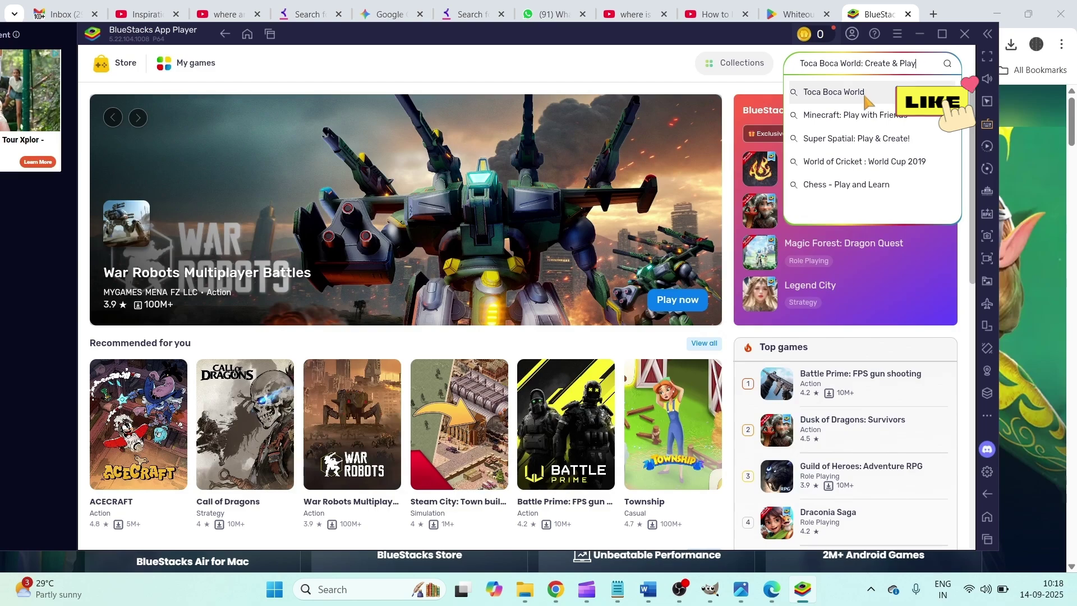
{"action": "key", "text": "Return"}
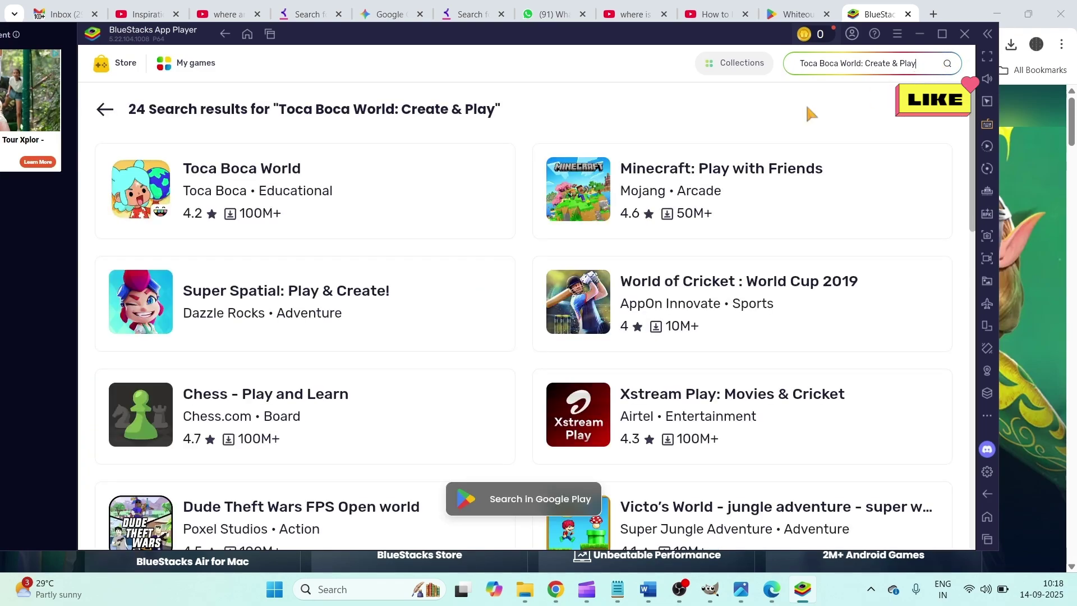
{"action": "left_click", "coordinate": [263, 175]}
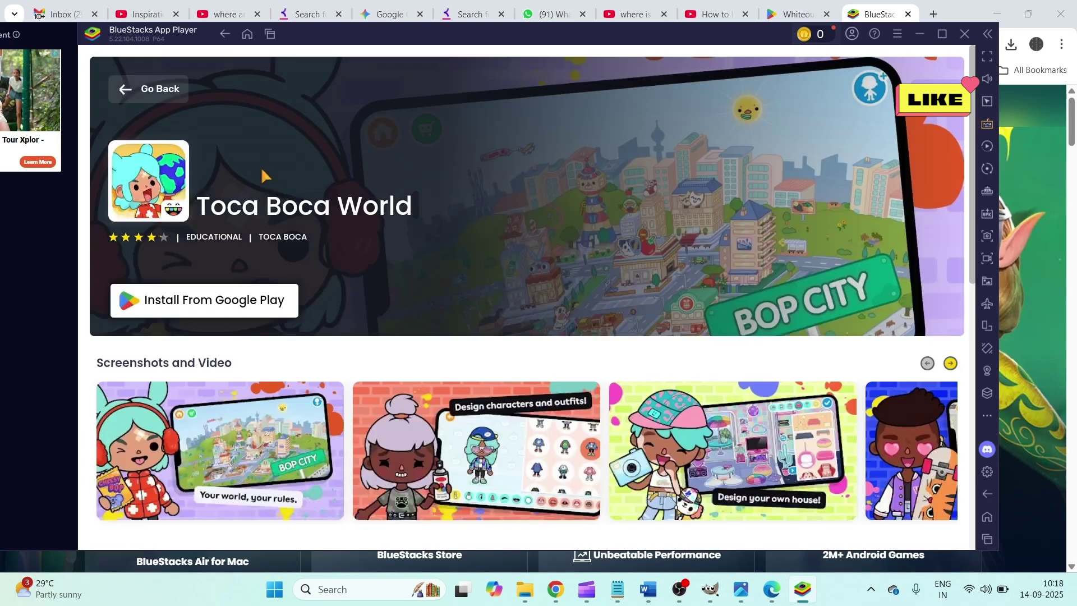
{"action": "left_click", "coordinate": [220, 309]}
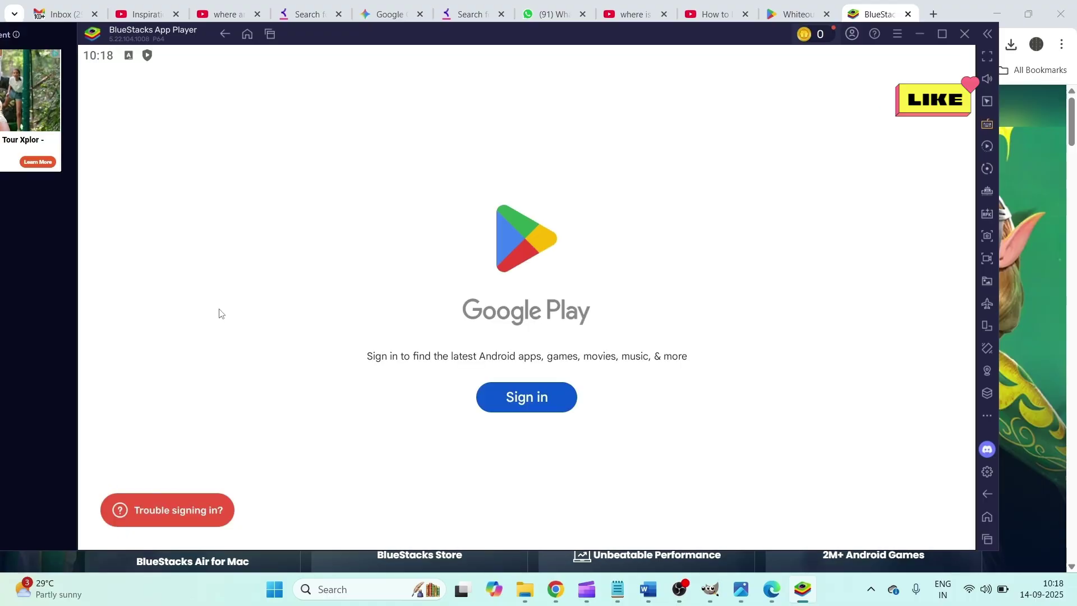
Sign in to Google Play, entering the Google account e-mail.
{"action": "left_click", "coordinate": [518, 397]}
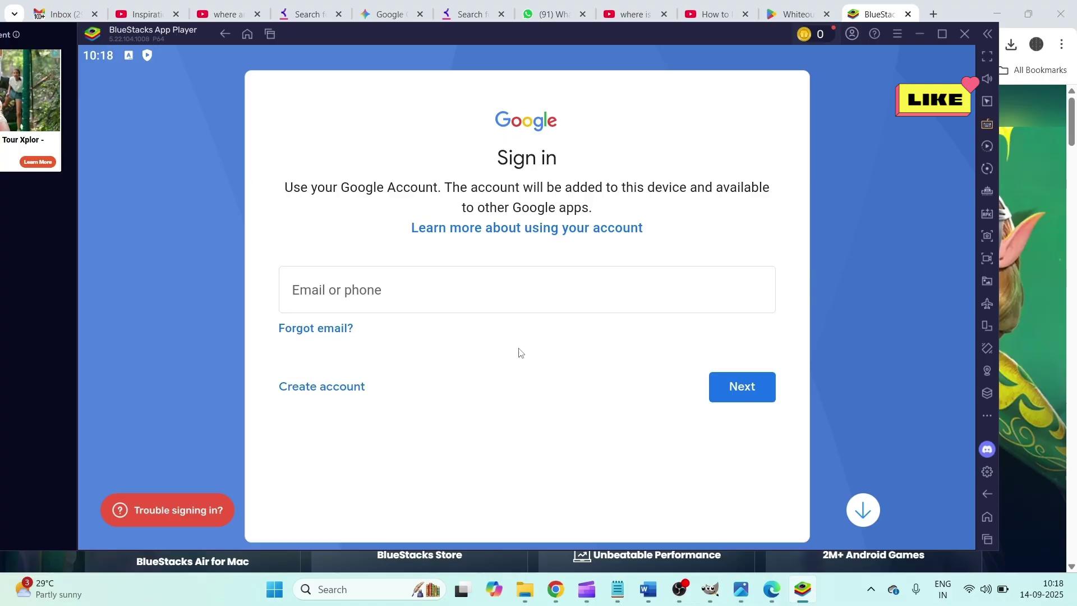
{"action": "left_click", "coordinate": [432, 292]}
{"action": "type", "text": "gam"}
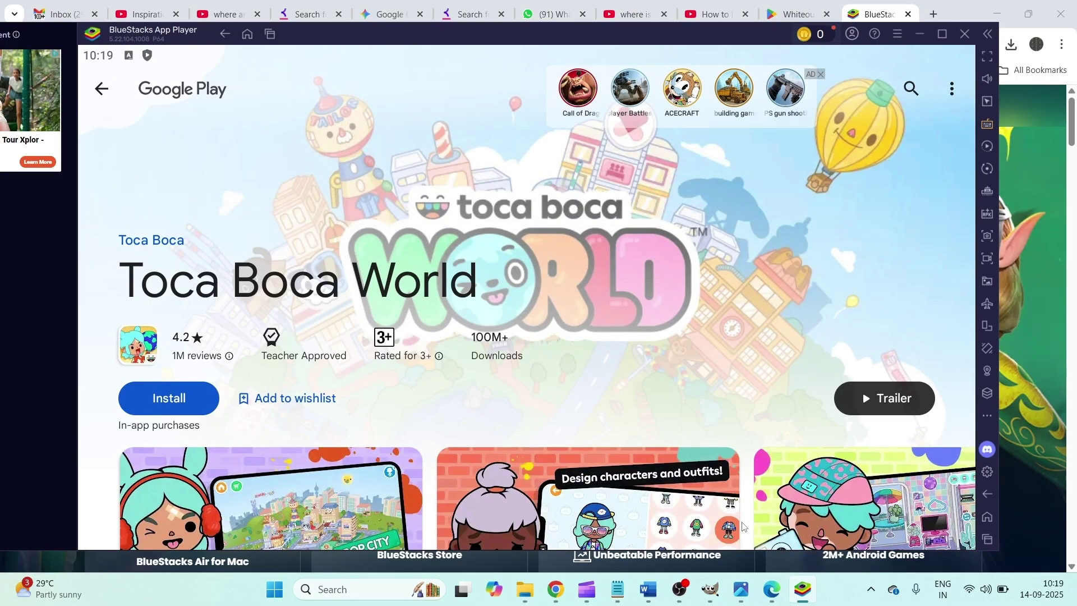
Install Toca Boca World from the Play Store and open it to its loading screen.
{"action": "left_click", "coordinate": [169, 397]}
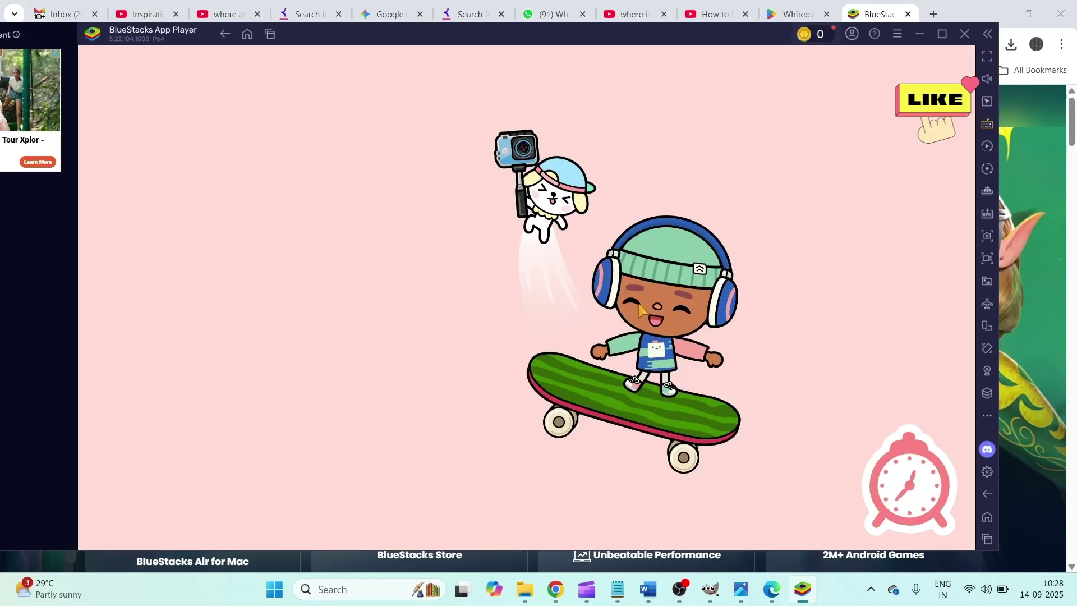
Show the game in fullscreen, mute the computer sound, and return to the emulator home screen.
{"action": "left_click", "coordinate": [941, 34]}
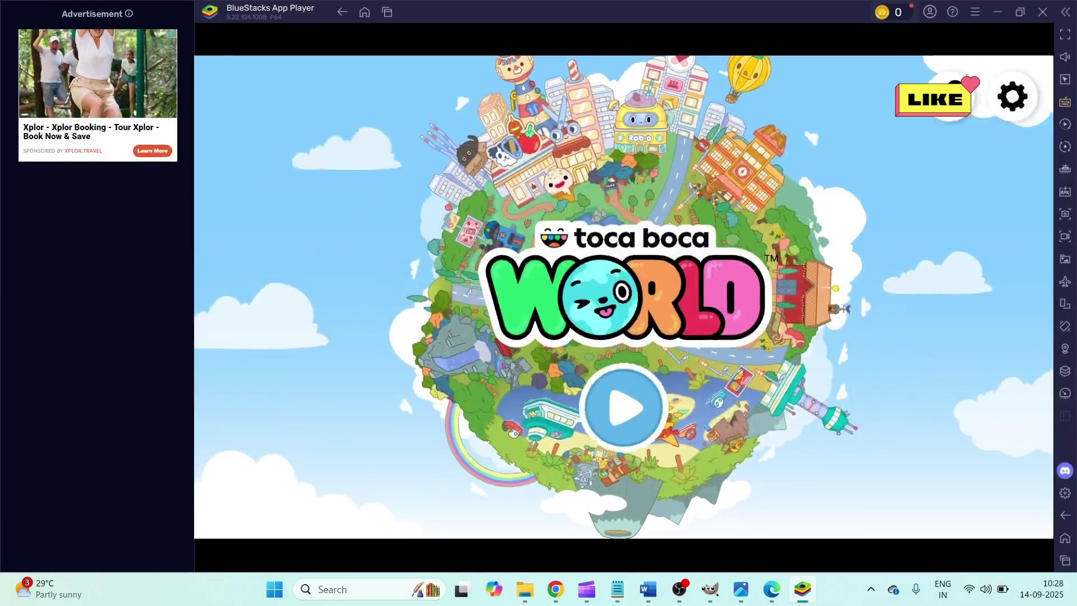
{"action": "left_click", "coordinate": [1063, 39]}
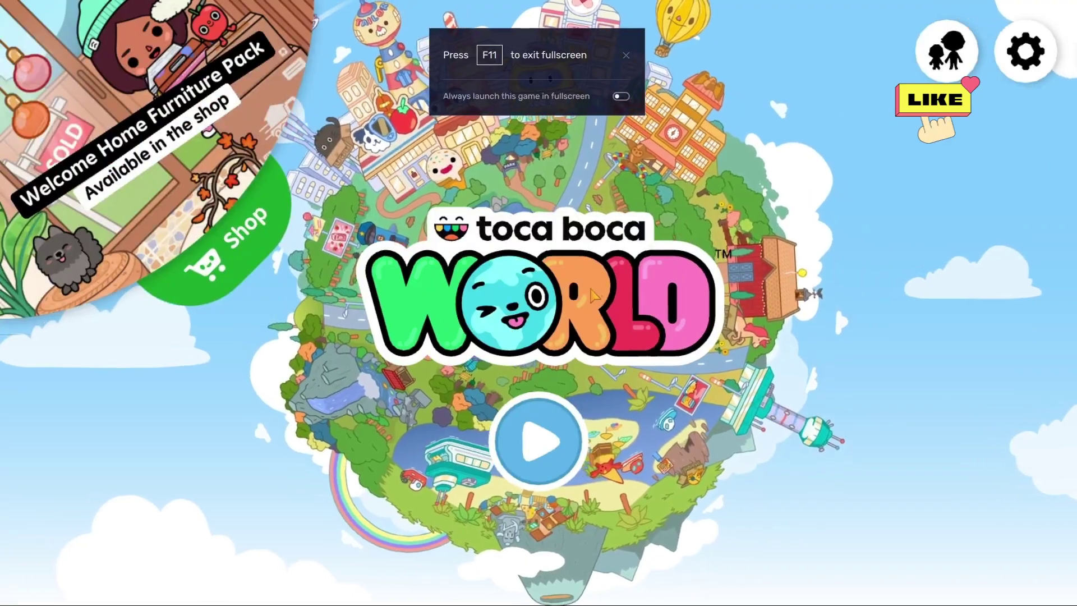
{"action": "key", "text": "XF86AudioMute"}
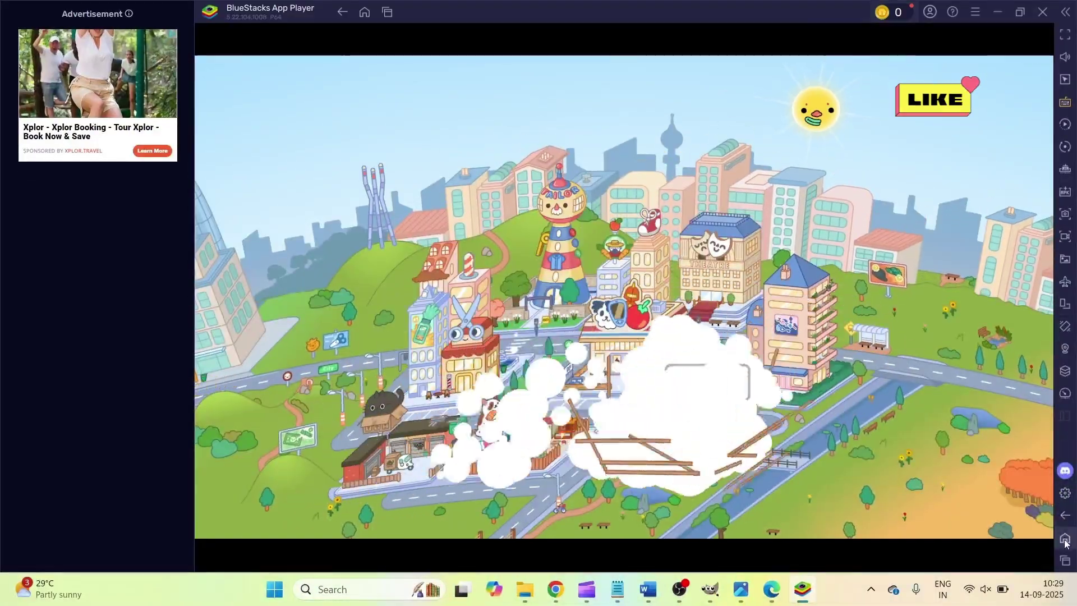
{"action": "left_click", "coordinate": [1065, 540]}
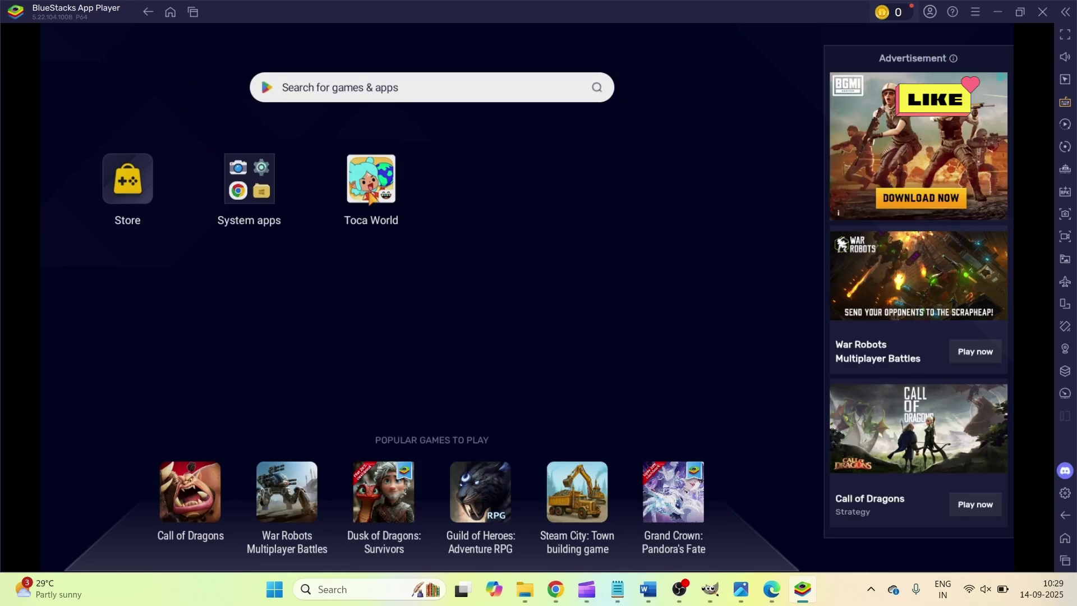
Relaunch Toca World, then close the BlueStacks emulator window.
{"action": "left_click", "coordinate": [370, 194]}
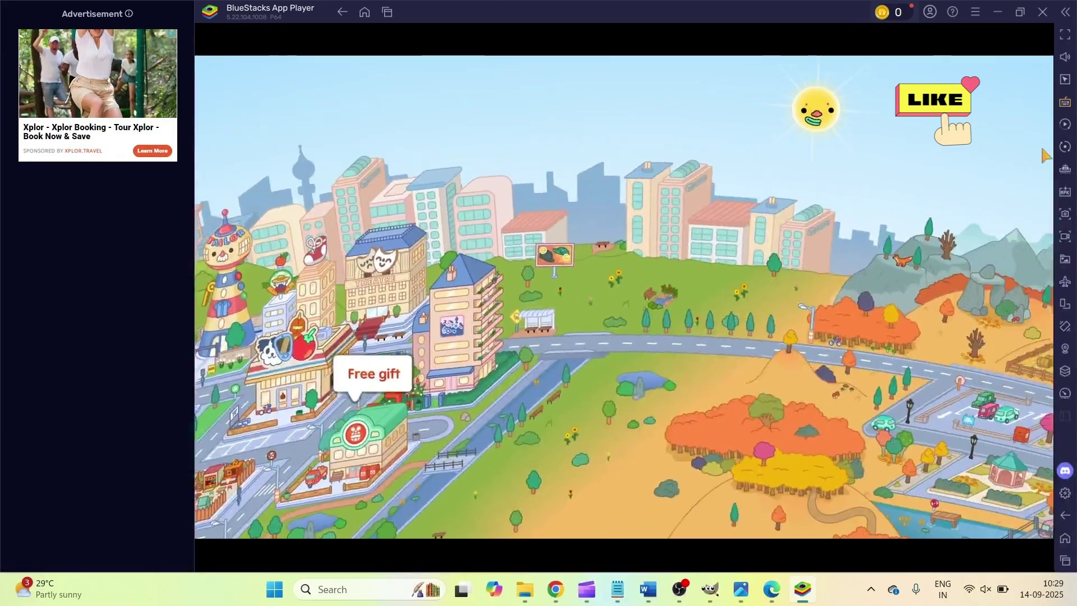
{"action": "left_click", "coordinate": [1041, 21]}
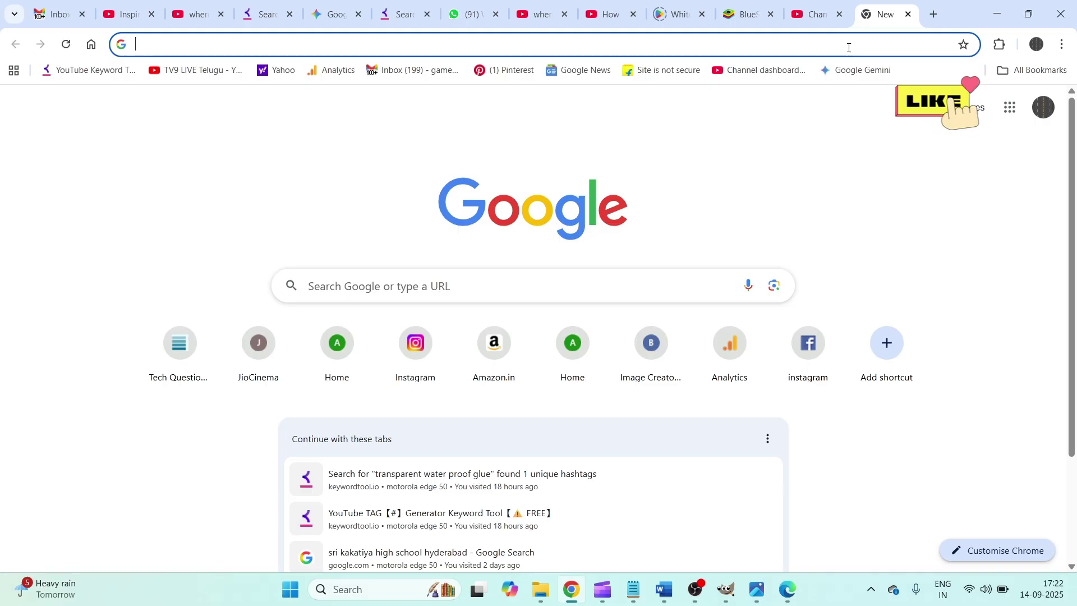
Go to google.com and search for 'google games beta for pc'.
{"action": "type", "text": "g"}
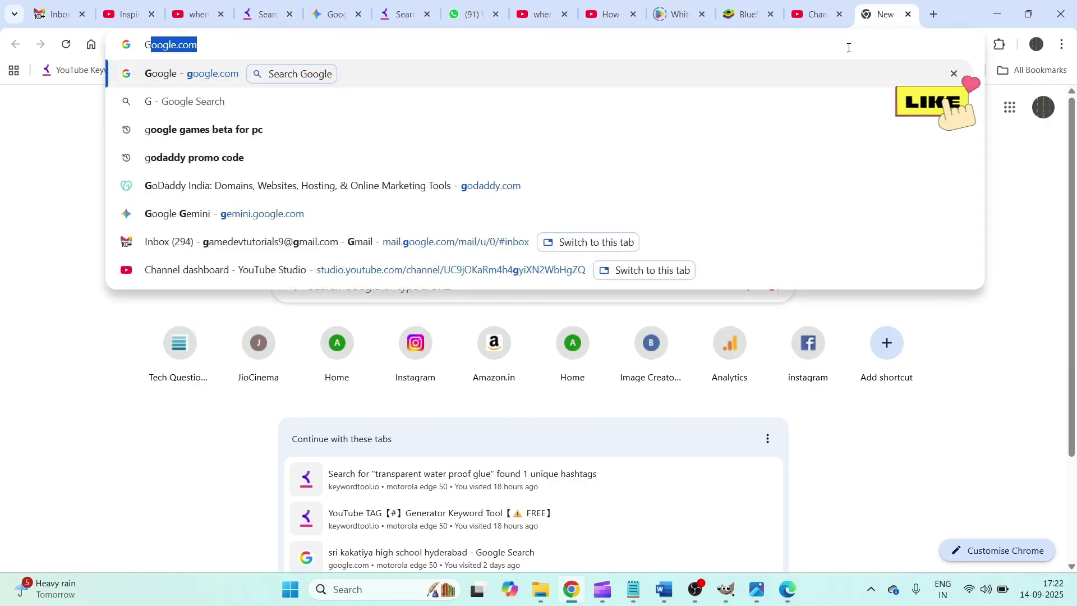
{"action": "key", "text": "Return"}
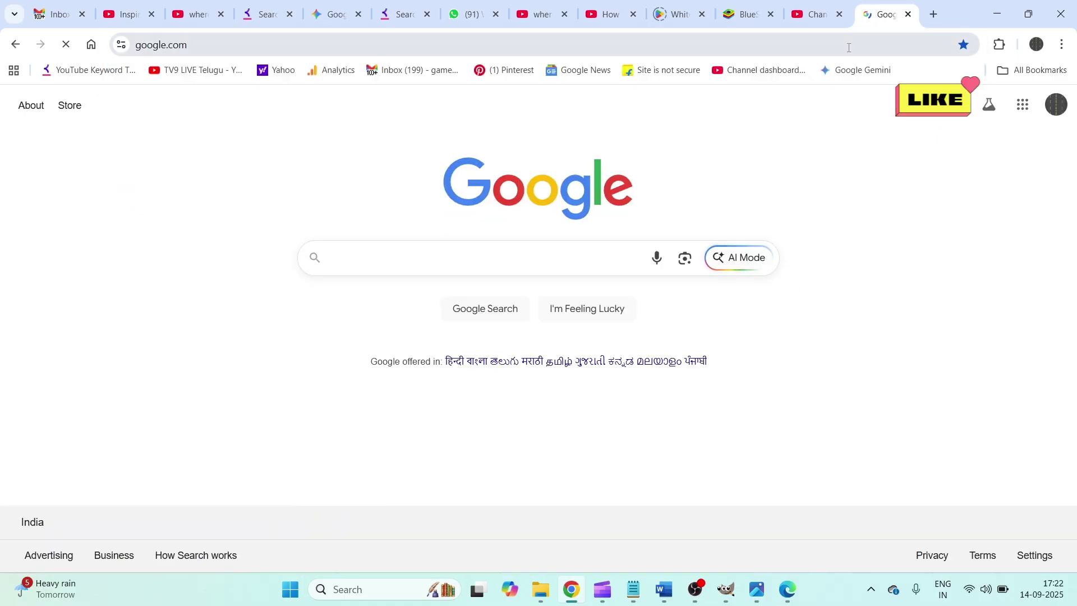
{"action": "type", "text": "GOOGLE"}
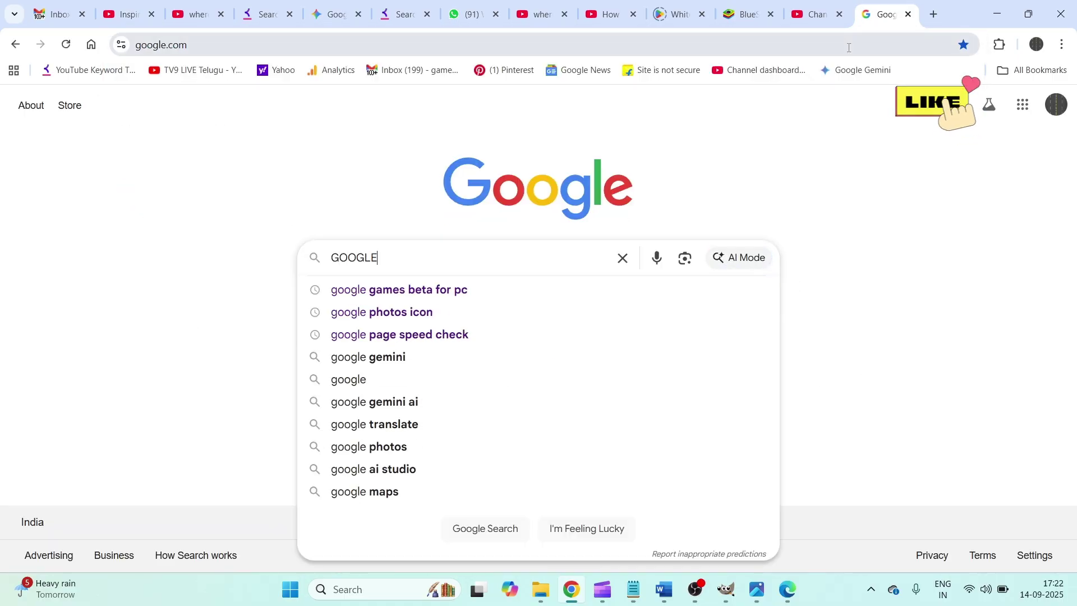
{"action": "key", "text": "Down"}
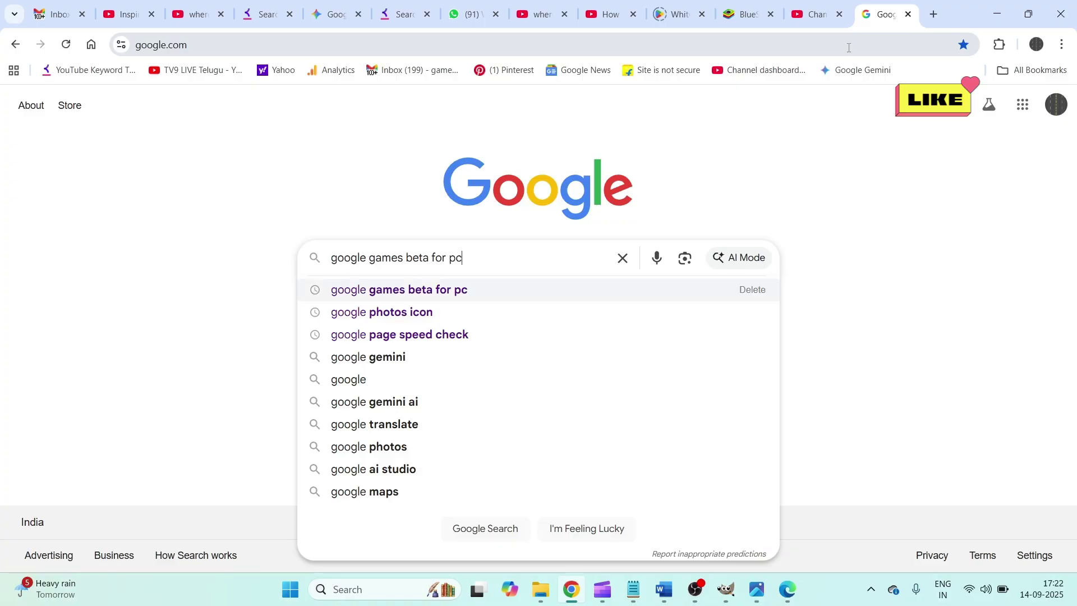
{"action": "key", "text": "Return"}
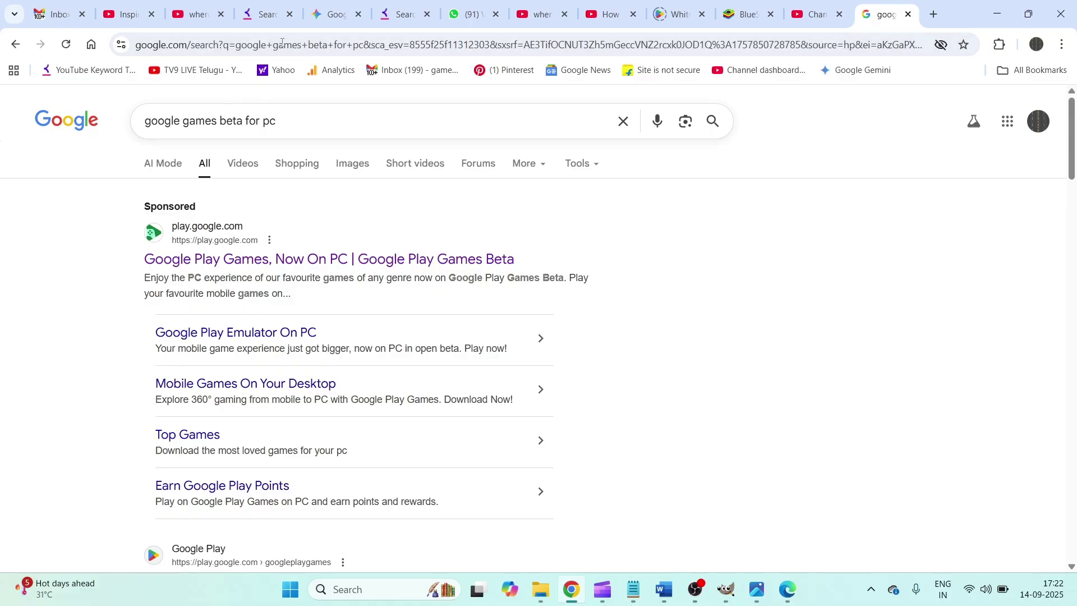
Download the 26.4 MB Google Play Games beta installer from its sponsored result and confirm it finished.
{"action": "left_click", "coordinate": [240, 262]}
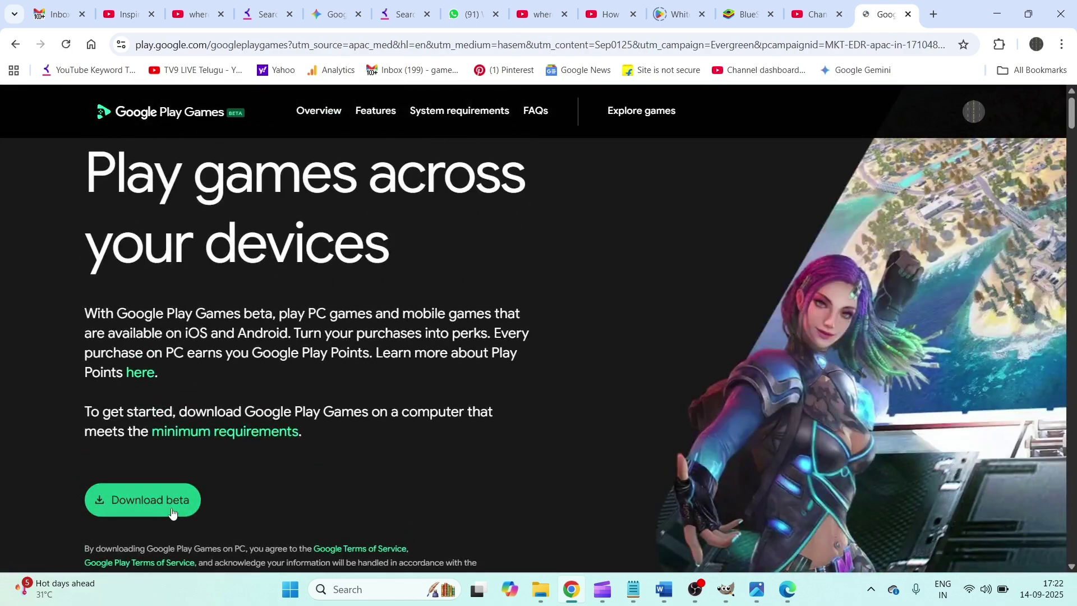
{"action": "left_click", "coordinate": [161, 514]}
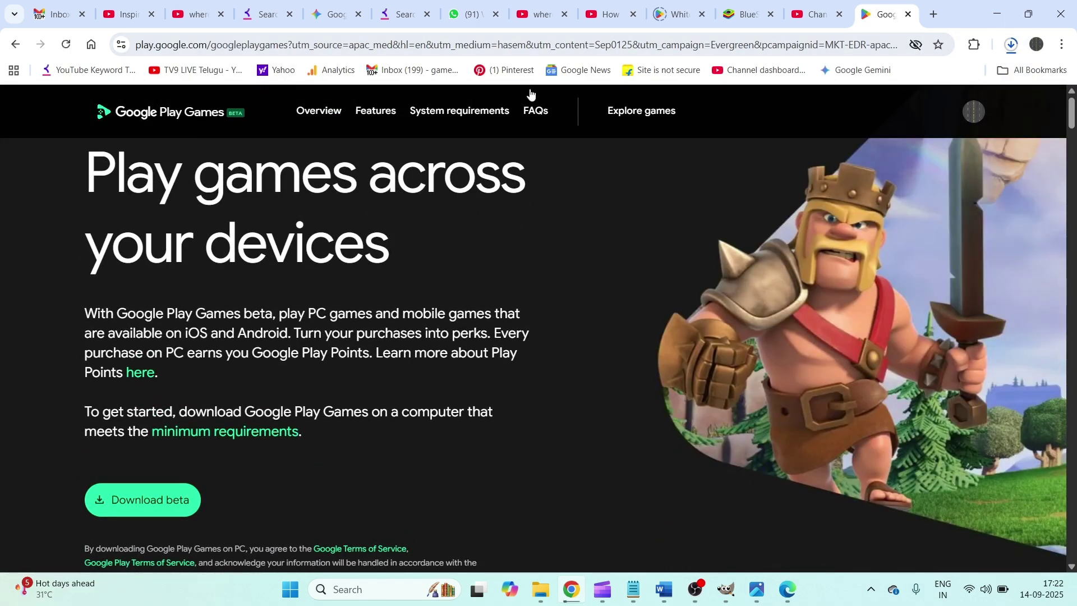
{"action": "left_click", "coordinate": [1013, 46]}
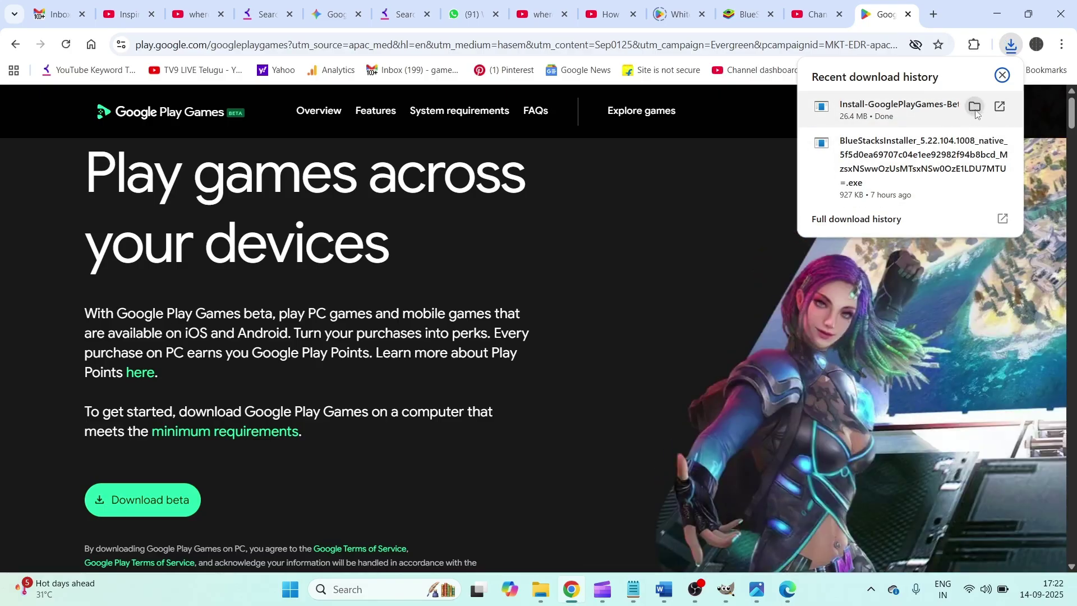
Run Install-GooglePlayGames-Beta (1) from the Downloads folder to install and open Google Play Games beta.
{"action": "left_click", "coordinate": [975, 107]}
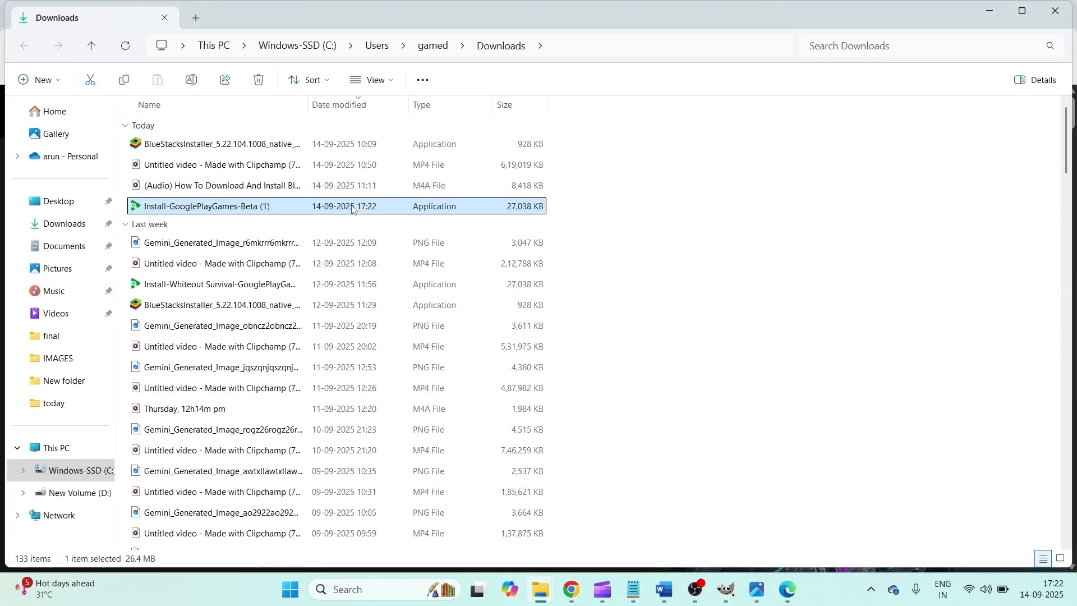
{"action": "double_click", "coordinate": [265, 211]}
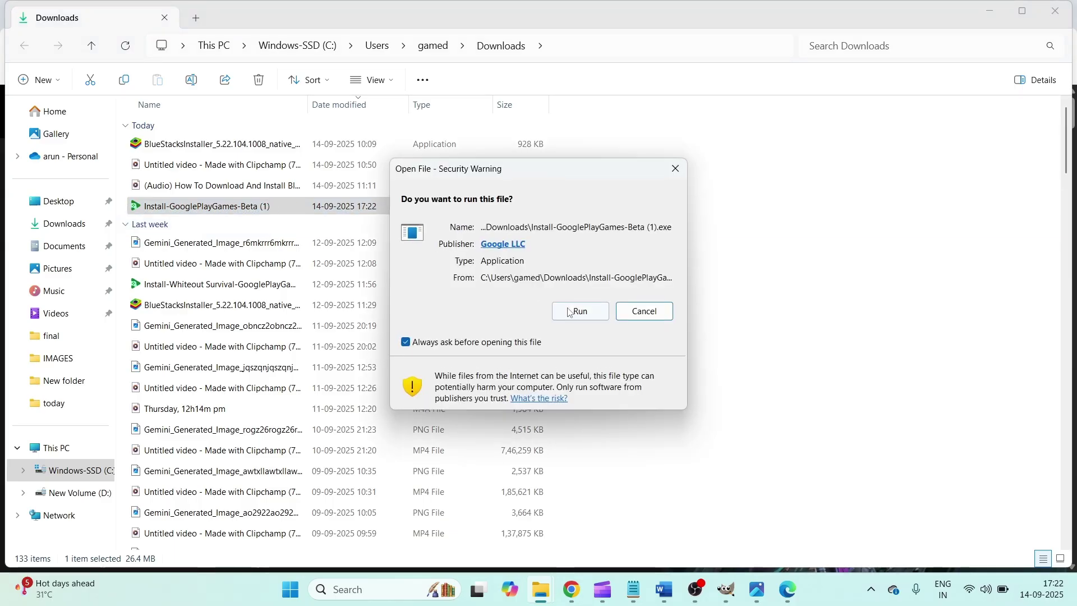
{"action": "left_click", "coordinate": [571, 312]}
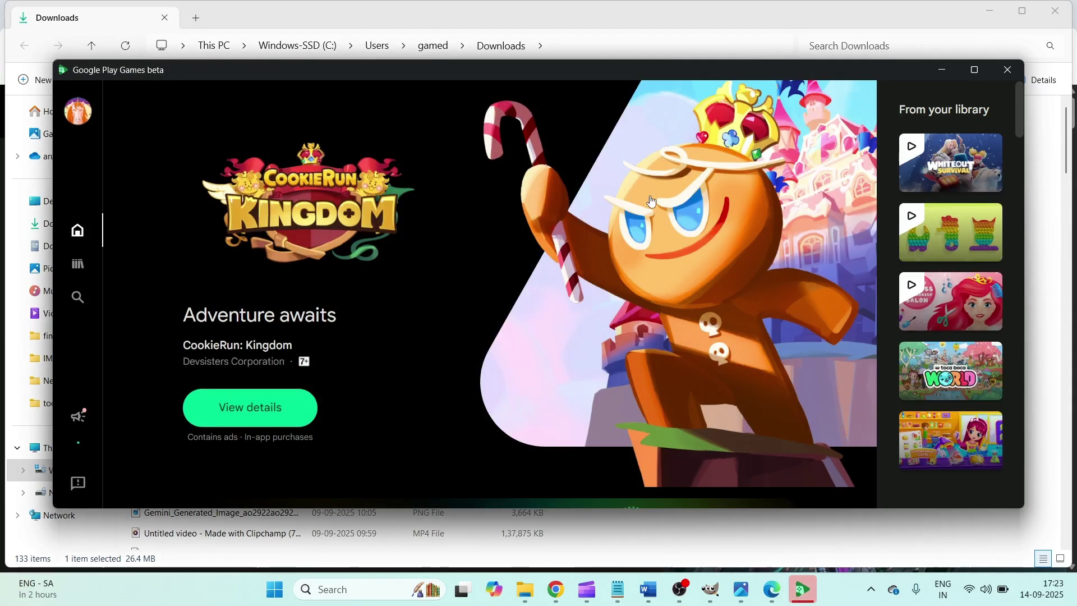
Maximize Google Play Games beta and open the Drift Max Pro Car Racing Game page from Explore.
{"action": "left_click", "coordinate": [973, 69]}
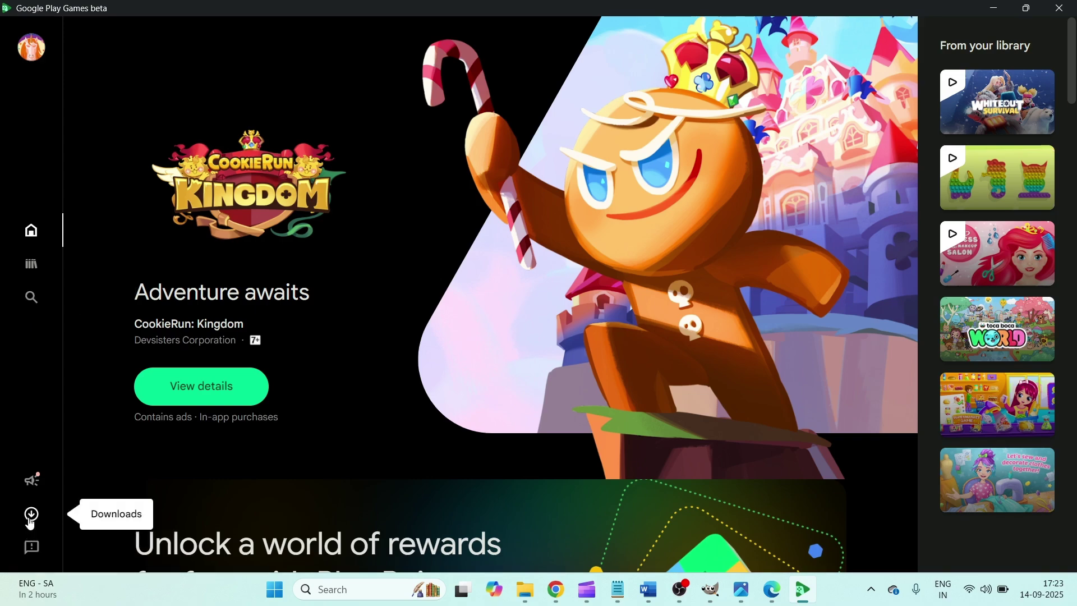
{"action": "left_click", "coordinate": [31, 297]}
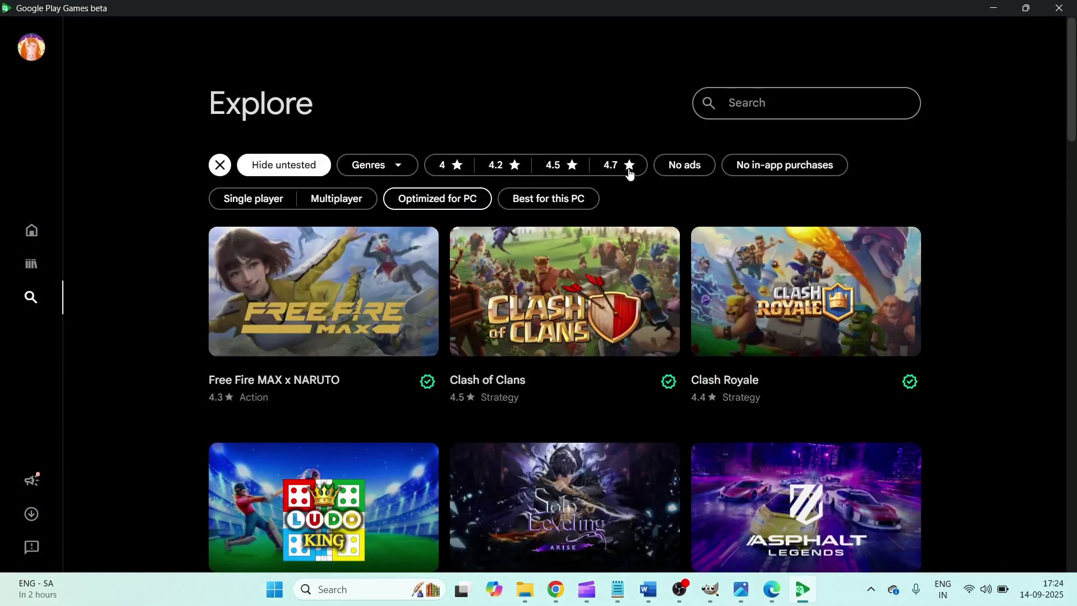
{"action": "scroll", "coordinate": [757, 344], "scroll_direction": "down", "scroll_amount": 20}
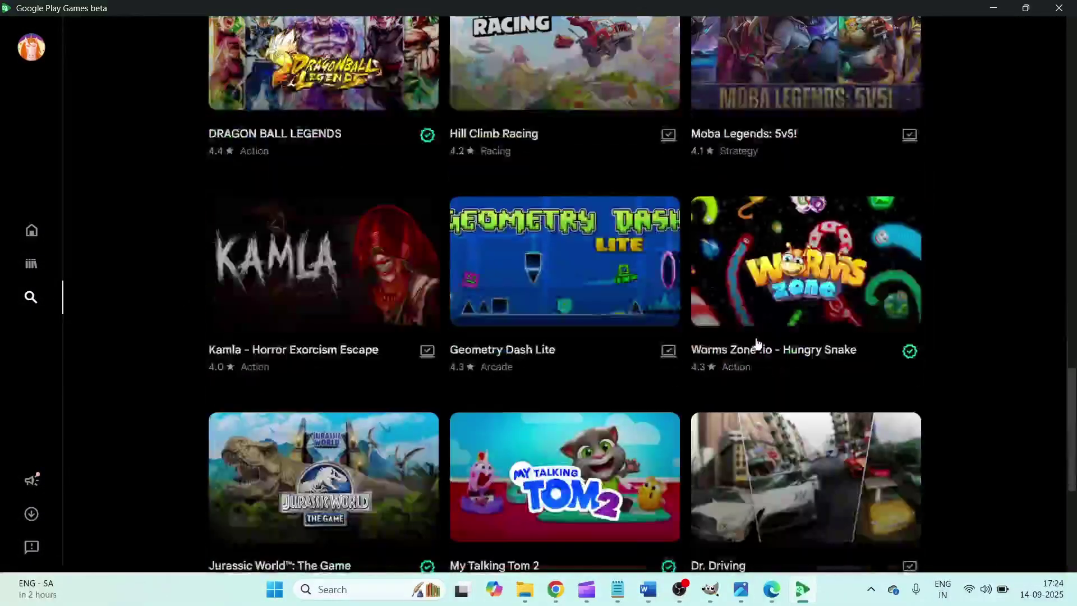
{"action": "scroll", "coordinate": [756, 343], "scroll_direction": "up", "scroll_amount": 5}
{"action": "left_click", "coordinate": [801, 187]}
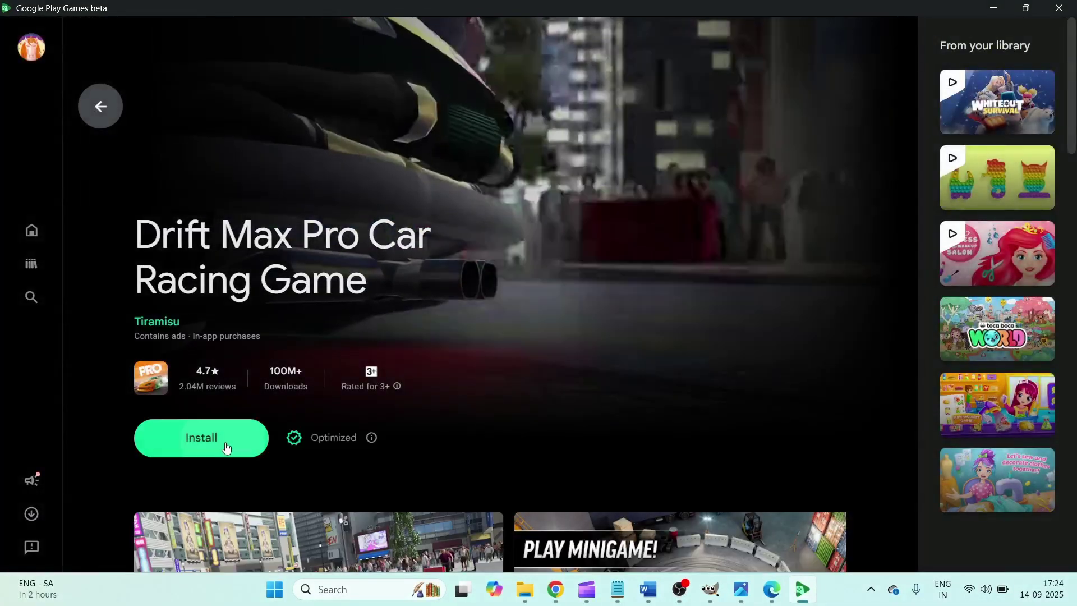
Install Drift Max Pro with a desktop shortcut and minimize Google Play Games during the download.
{"action": "left_click", "coordinate": [225, 443]}
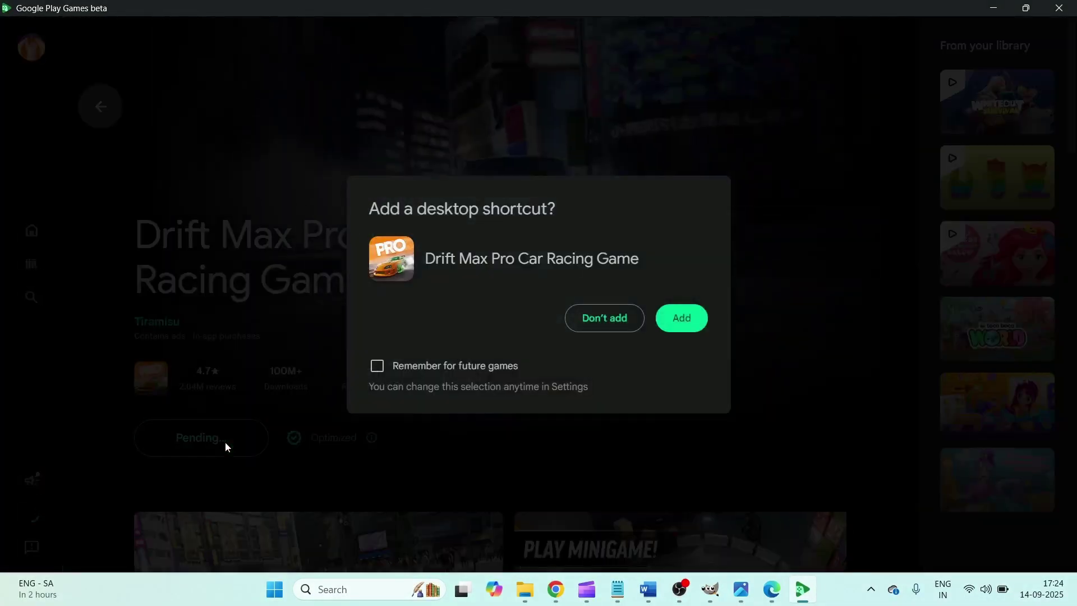
{"action": "left_click", "coordinate": [681, 322]}
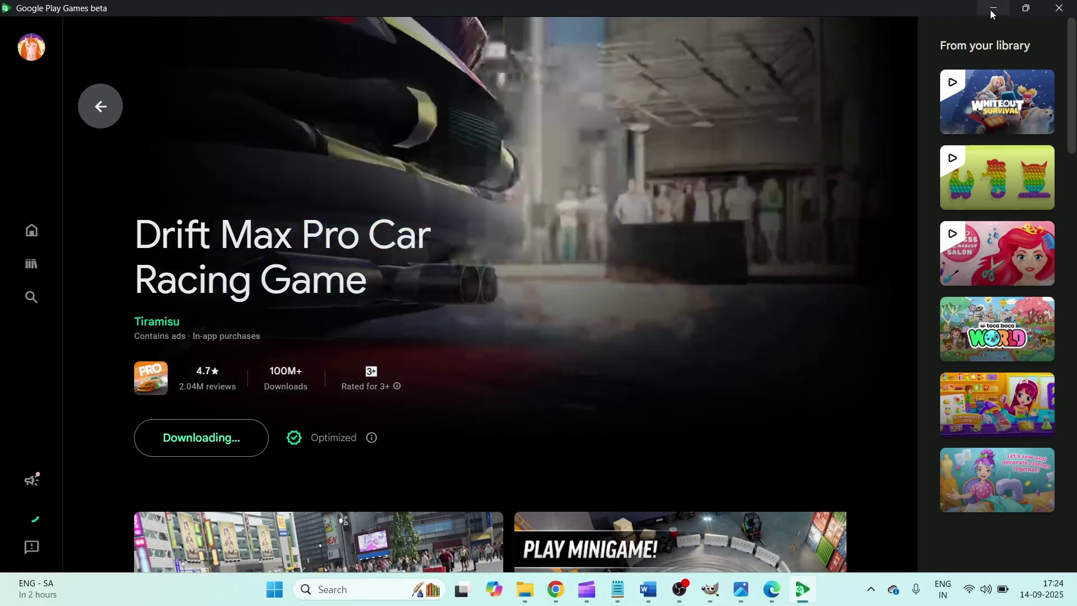
{"action": "left_click", "coordinate": [991, 9]}
Minimize File Explorer, Chrome, GIMP, Notepad, Discord and Photos, then return to Google Play Games to check progress.
{"action": "left_click", "coordinate": [988, 9]}
{"action": "left_click", "coordinate": [987, 11]}
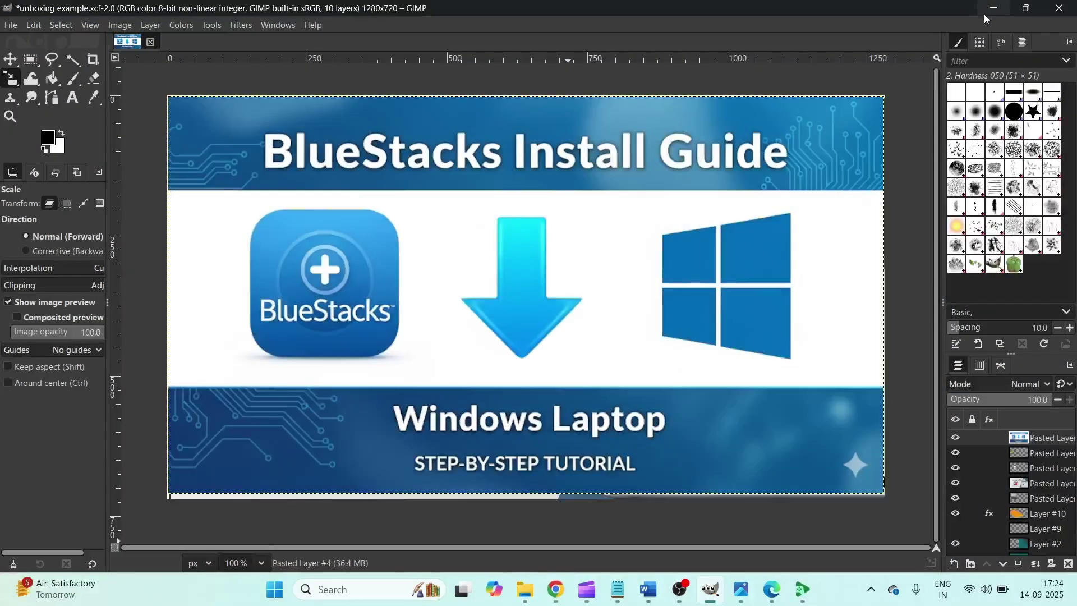
{"action": "left_click", "coordinate": [991, 8]}
{"action": "left_click", "coordinate": [918, 91]}
{"action": "left_click", "coordinate": [922, 72]}
{"action": "left_click", "coordinate": [987, 12]}
{"action": "left_click", "coordinate": [985, 16]}
{"action": "left_click", "coordinate": [920, 96]}
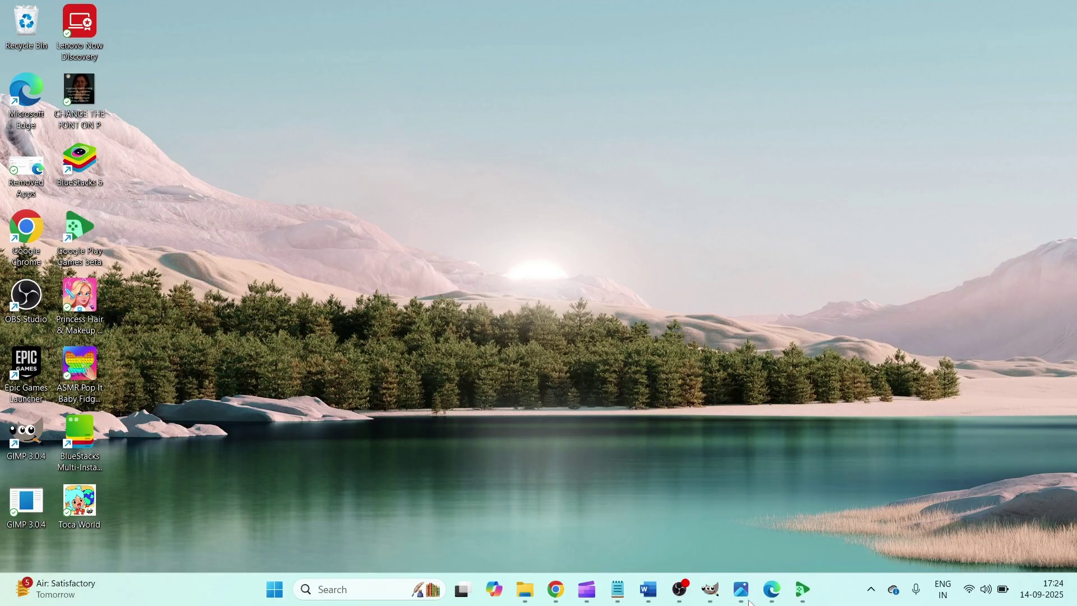
{"action": "left_click", "coordinate": [811, 594]}
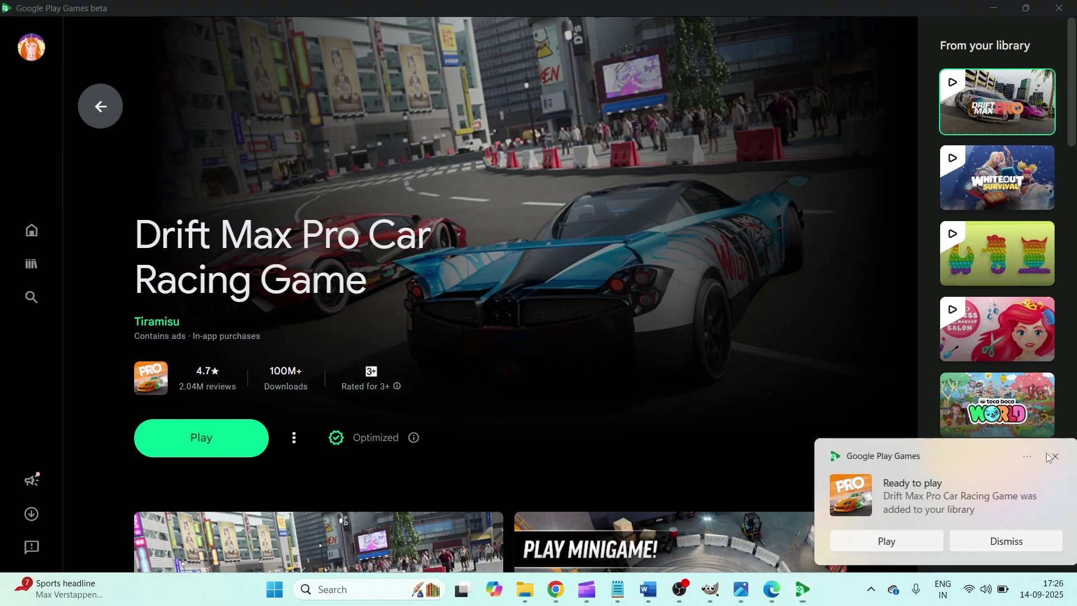
Dismiss the ready-to-play notice and launch Drift Max Pro, continuing without granting Google account access.
{"action": "left_click", "coordinate": [1049, 456]}
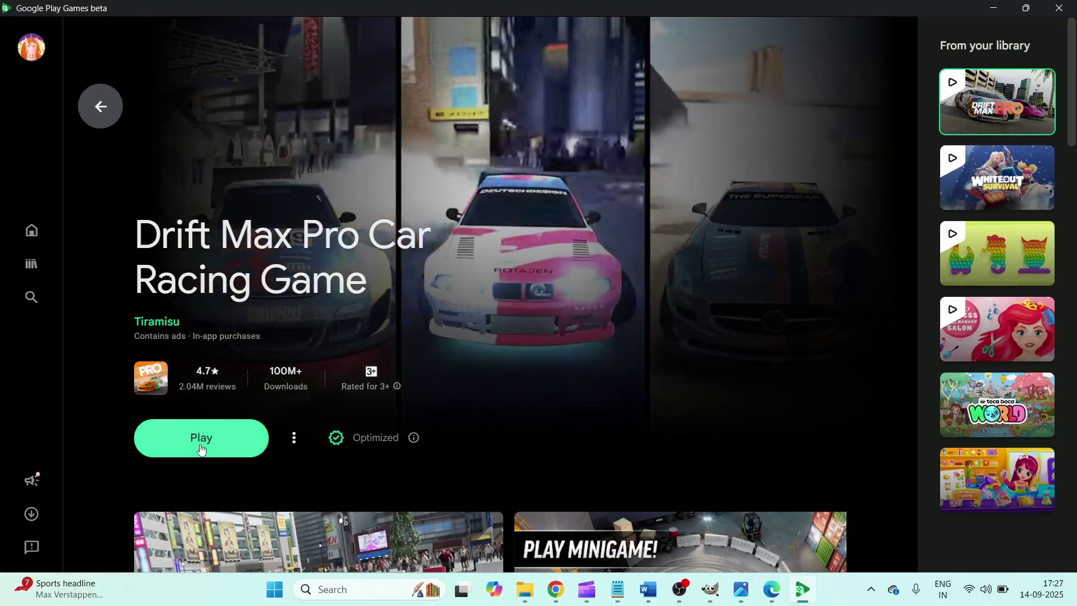
{"action": "left_click", "coordinate": [201, 447]}
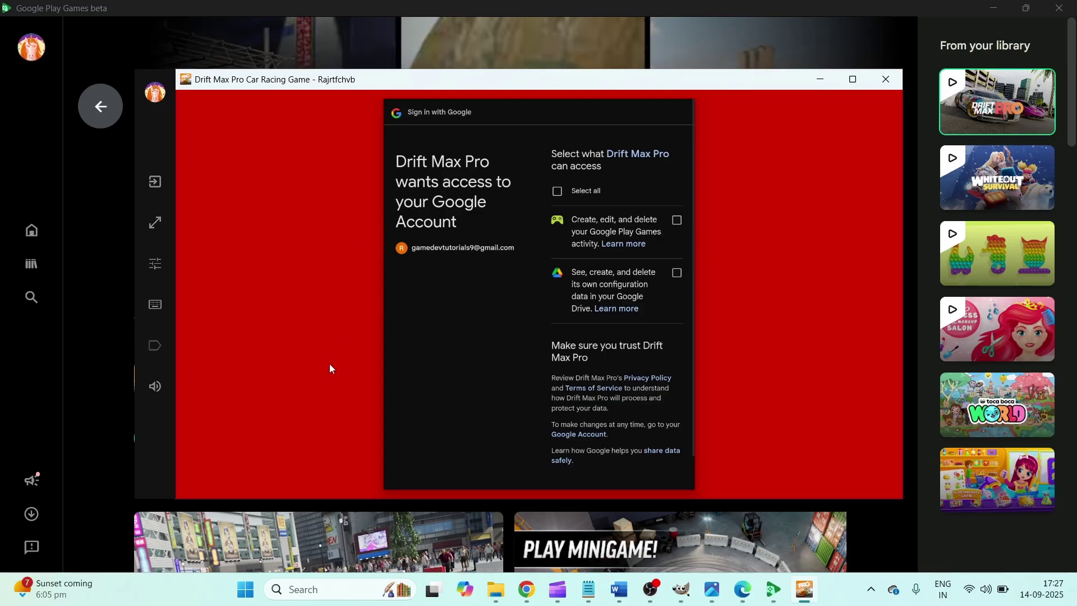
{"action": "scroll", "coordinate": [614, 332], "scroll_direction": "down", "scroll_amount": 1}
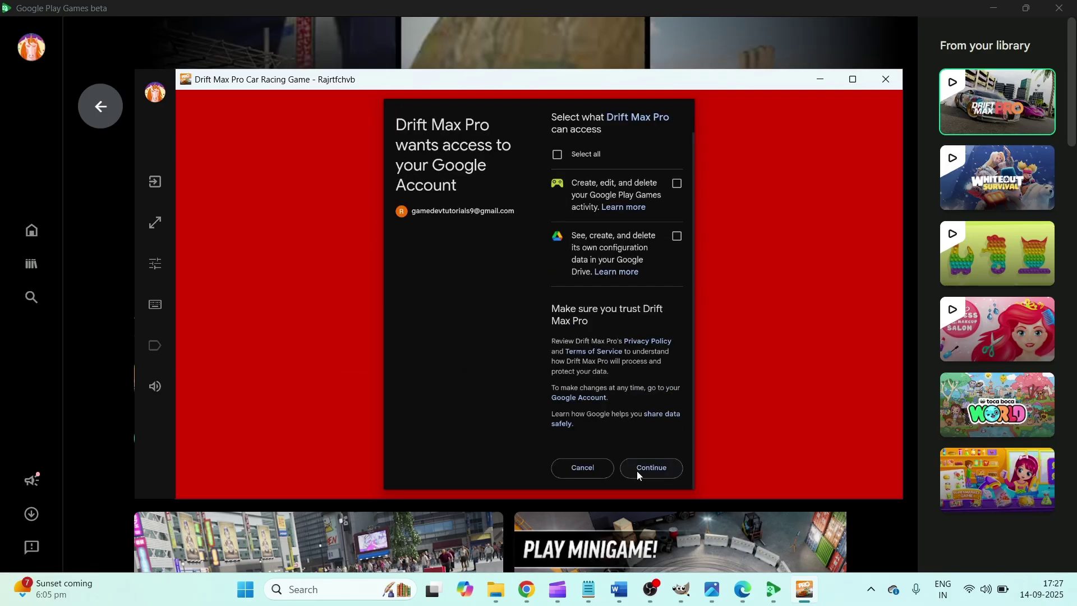
{"action": "left_click", "coordinate": [636, 469]}
{"action": "left_click", "coordinate": [629, 313]}
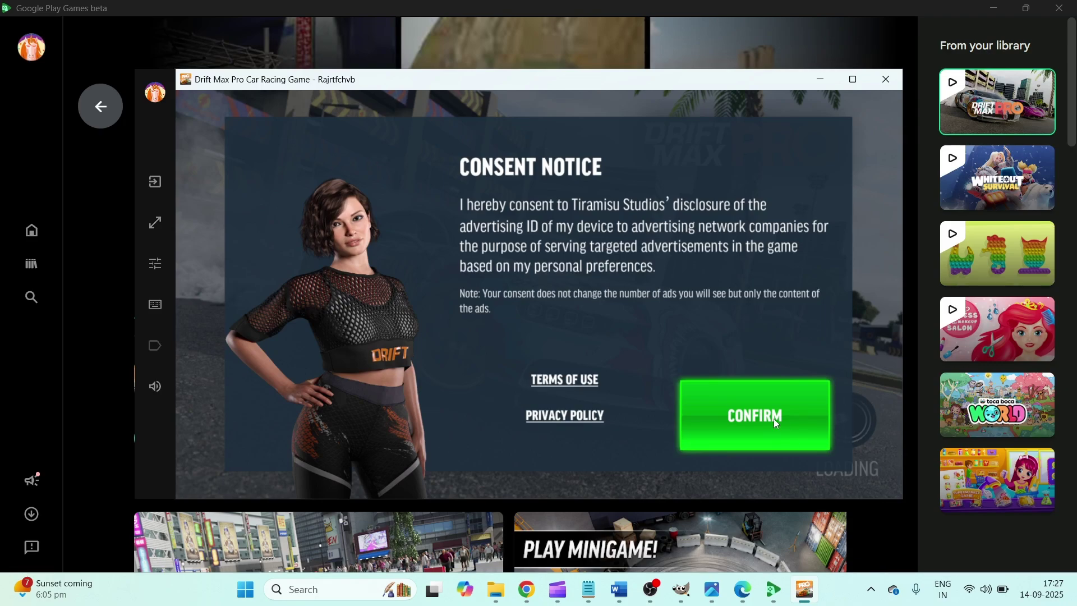
Mute the sound, accept the consent notice, maximise the game window and continue past the tutorial welcome.
{"action": "key", "text": "XF86AudioMute"}
{"action": "left_click", "coordinate": [784, 416]}
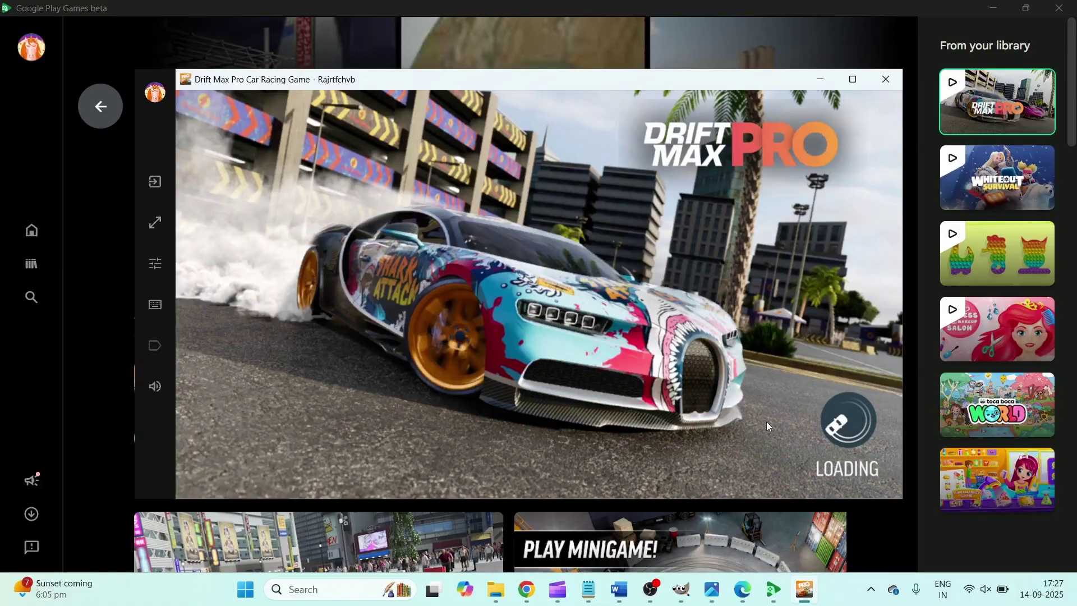
{"action": "left_click", "coordinate": [853, 80]}
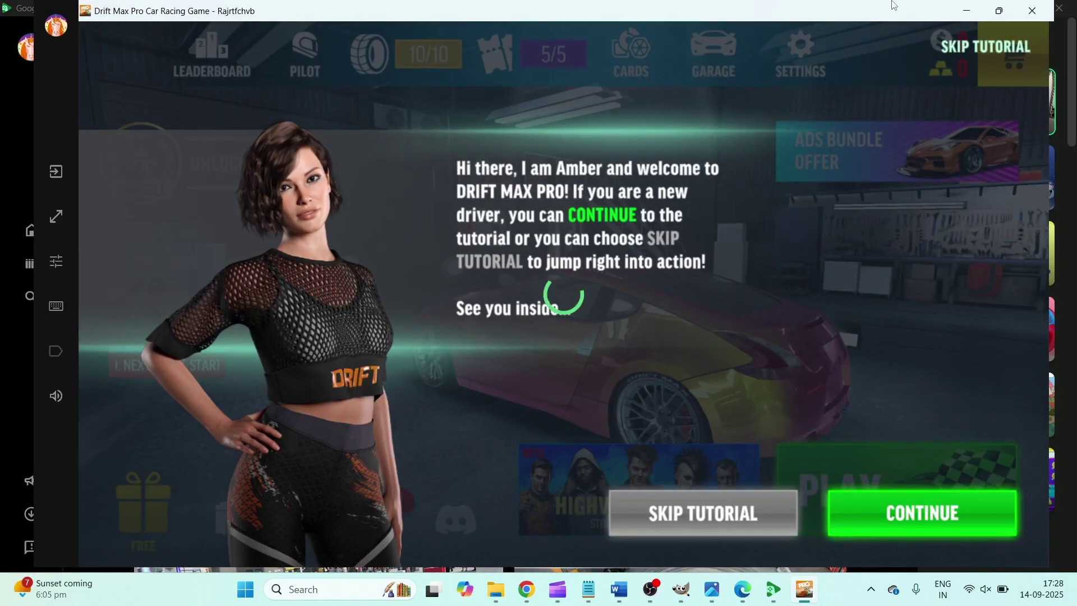
{"action": "left_click", "coordinate": [999, 11]}
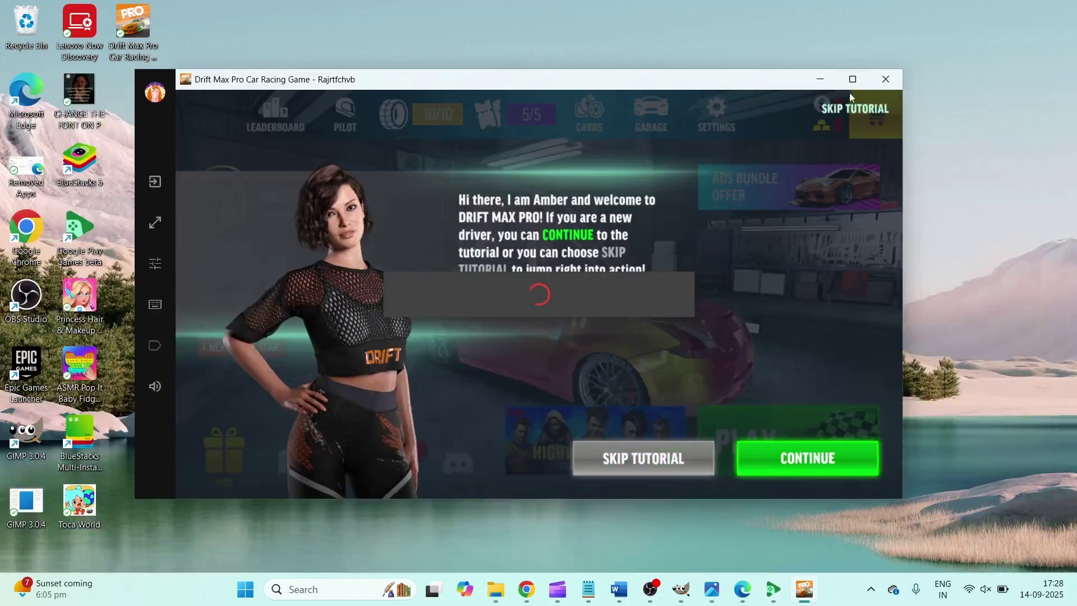
{"action": "left_click", "coordinate": [852, 79]}
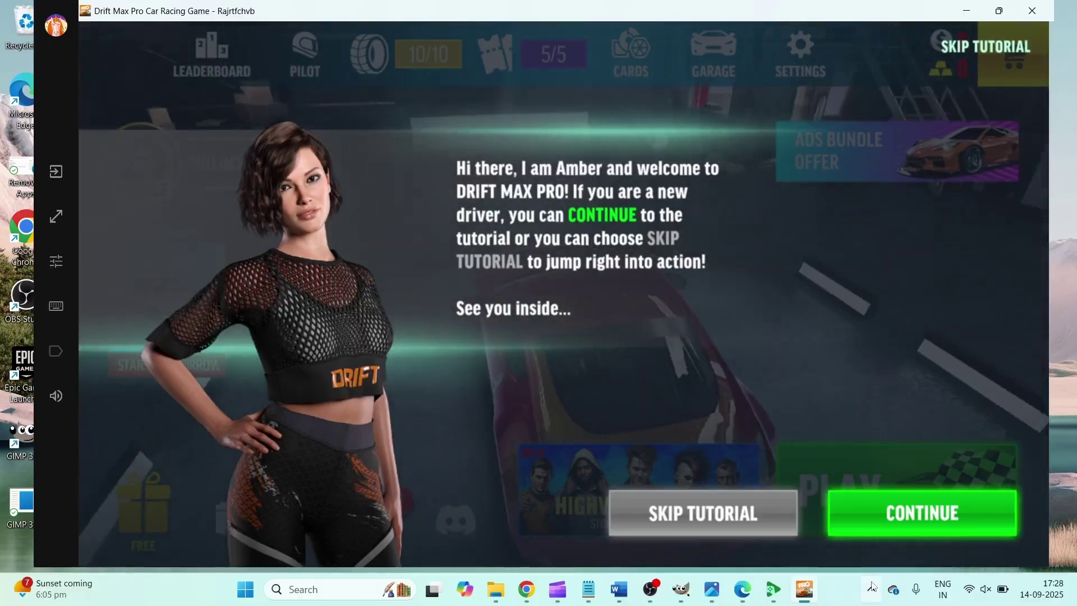
{"action": "left_click", "coordinate": [878, 529]}
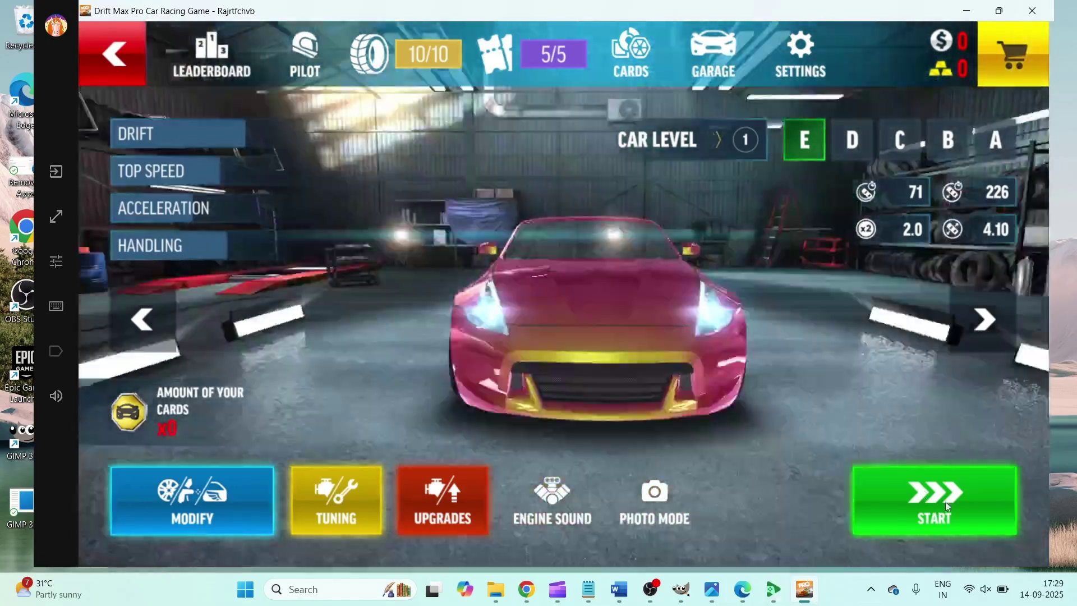
Start a drive with the pink car and drift around the hangar using the arrow keys.
{"action": "left_click", "coordinate": [925, 494]}
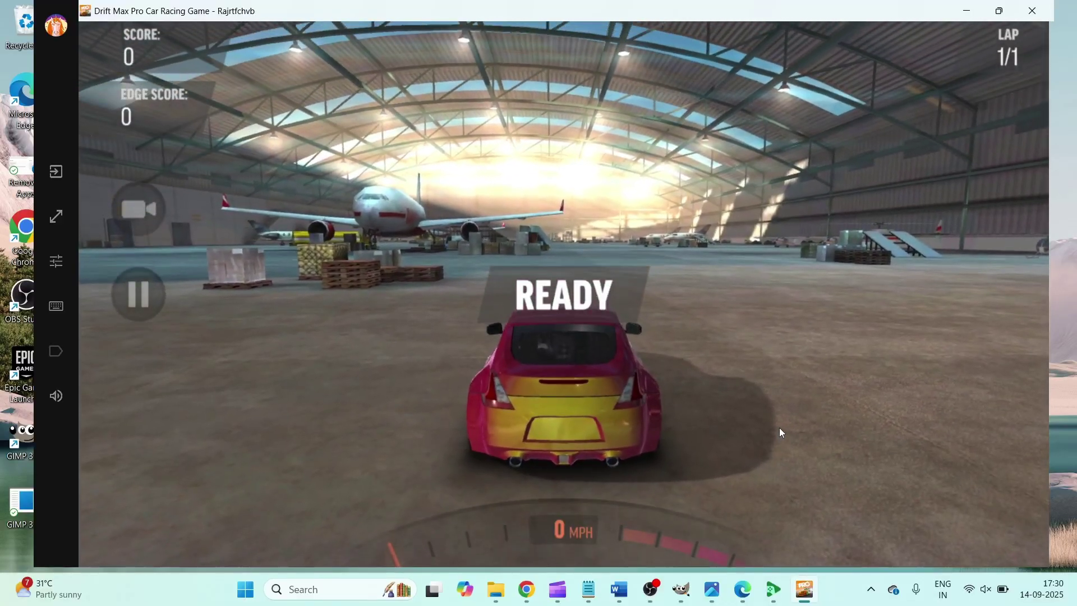
{"action": "key", "text": "Right"}
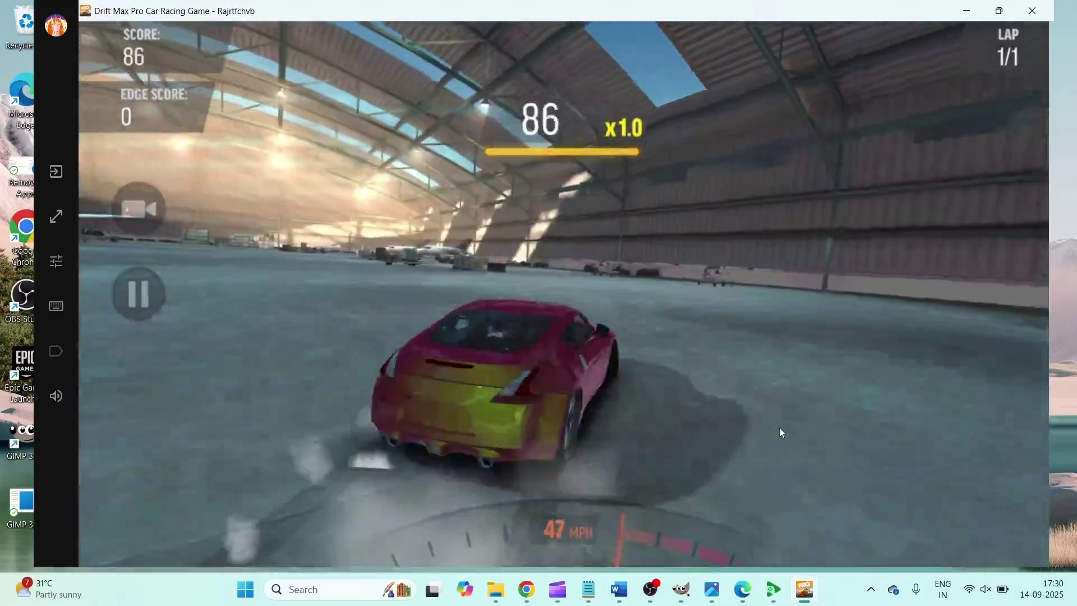
{"action": "key", "text": "Left"}
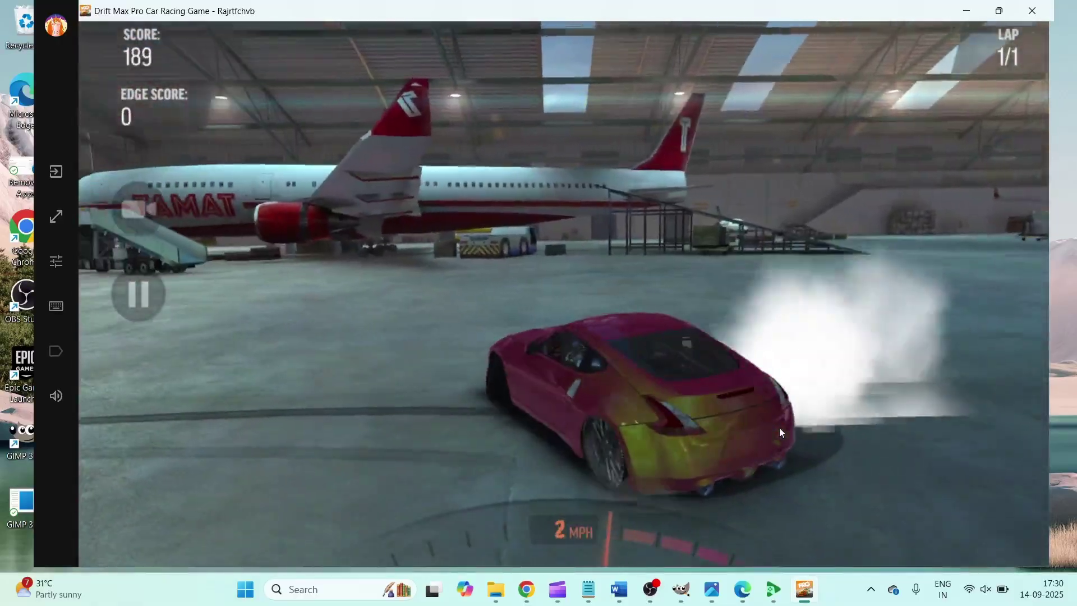
{"action": "key", "text": "Up"}
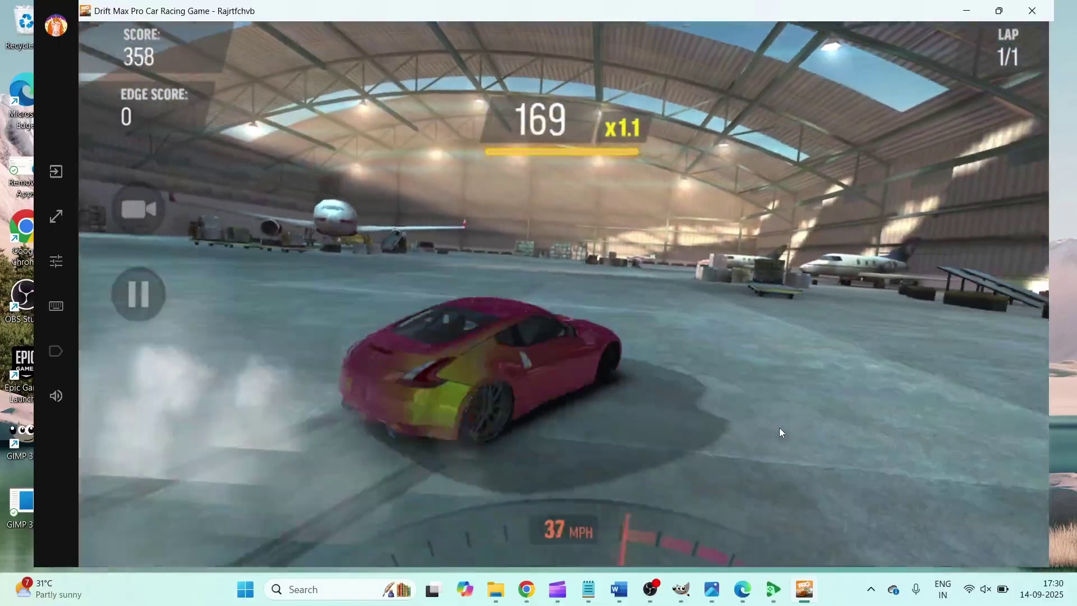
{"action": "key", "text": "Right"}
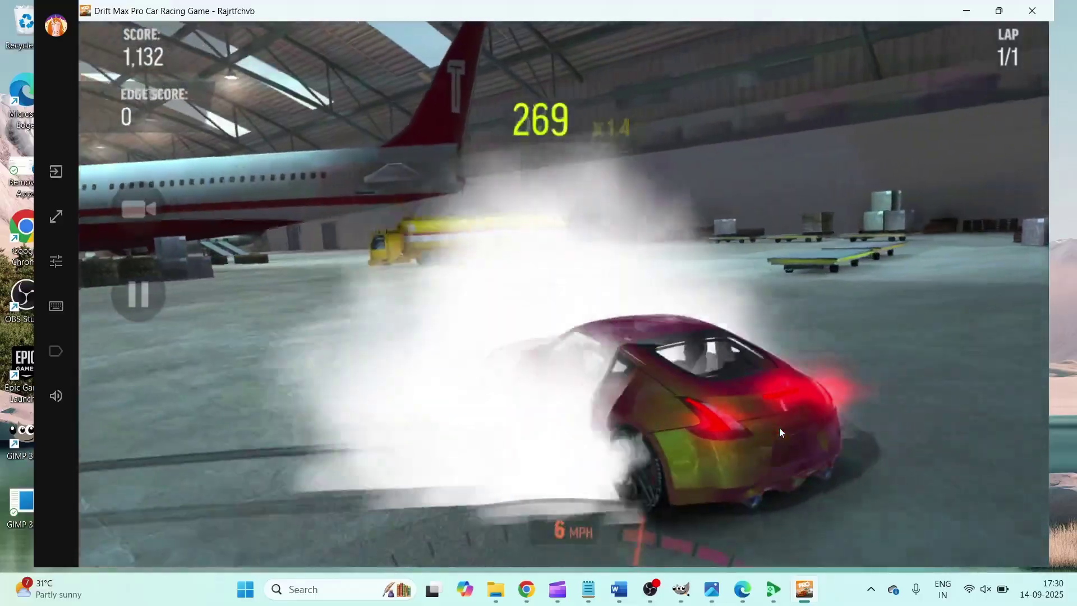
{"action": "key", "text": "Up"}
{"action": "key", "text": "Left"}
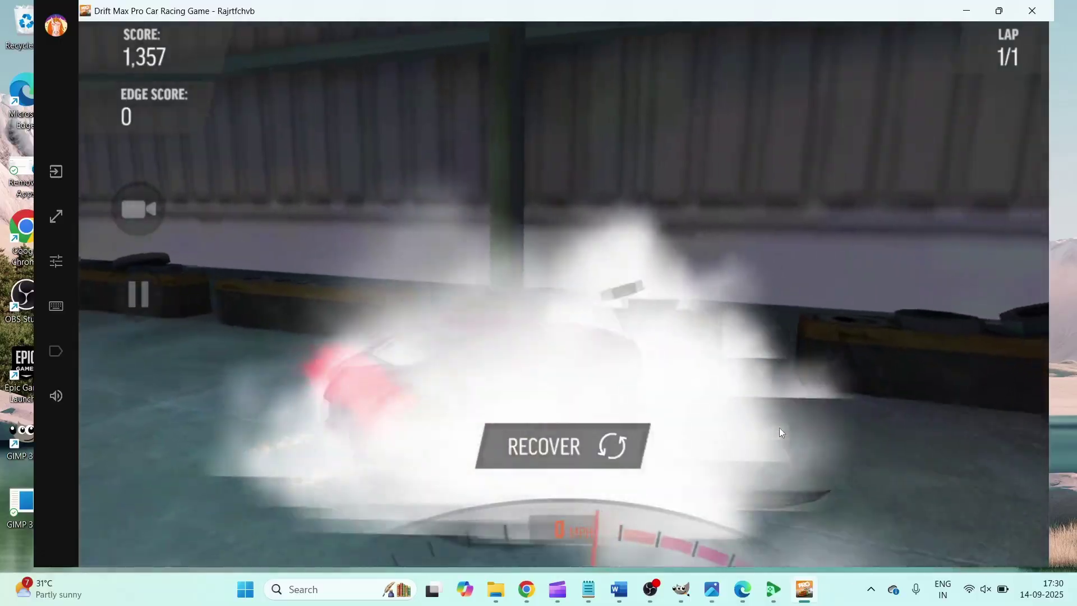
{"action": "key", "text": "Up"}
{"action": "key", "text": "Up"}
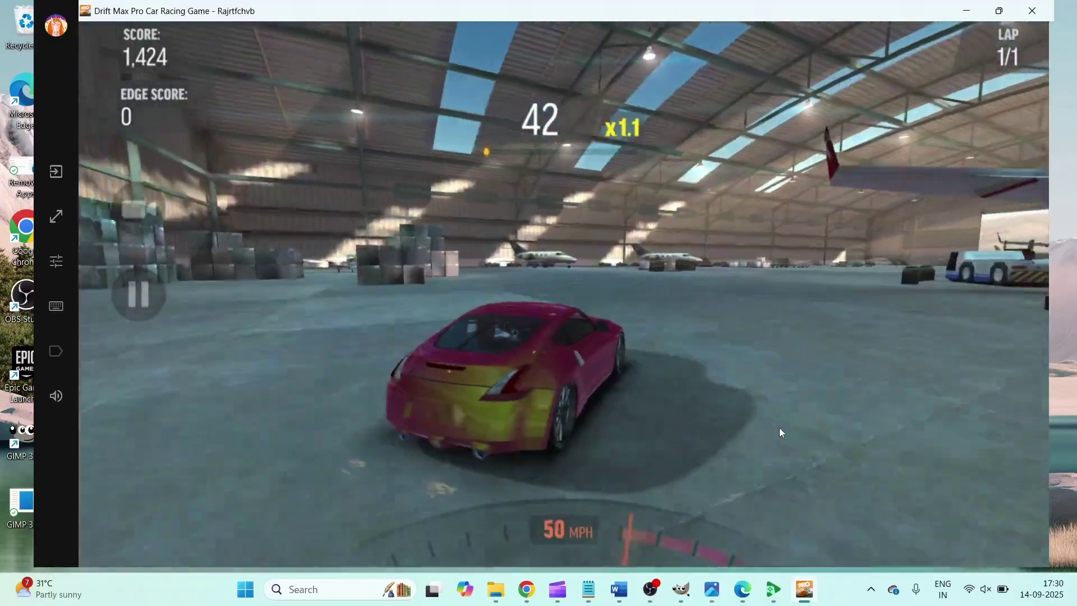
{"action": "key", "text": "Left"}
{"action": "key", "text": "Up"}
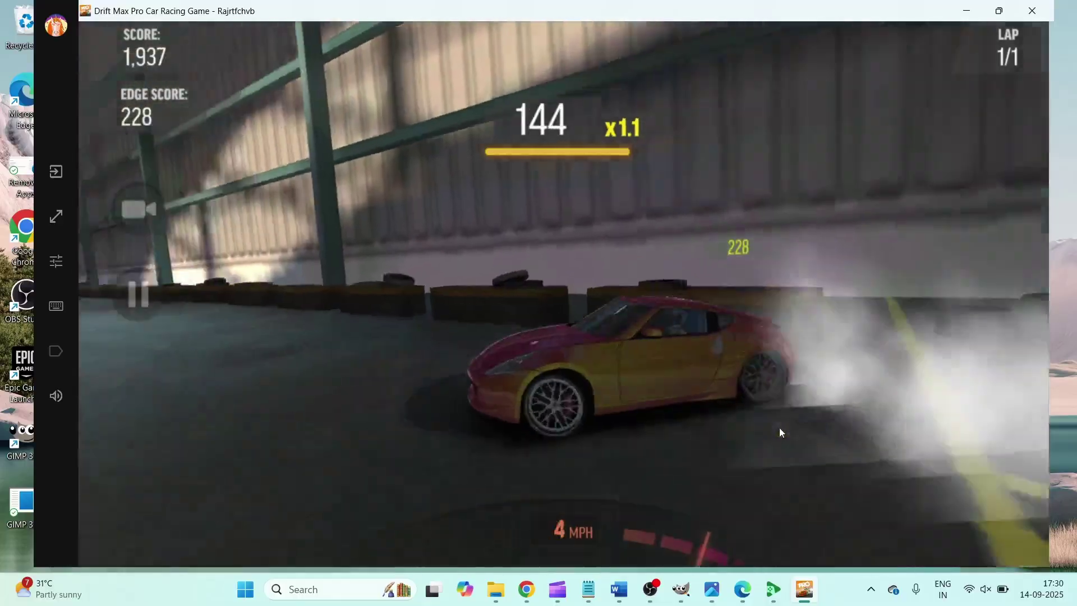
Close the accidentally opened widgets panel and Settings window, then keep accelerating into drifts.
{"action": "key", "text": "super+w"}
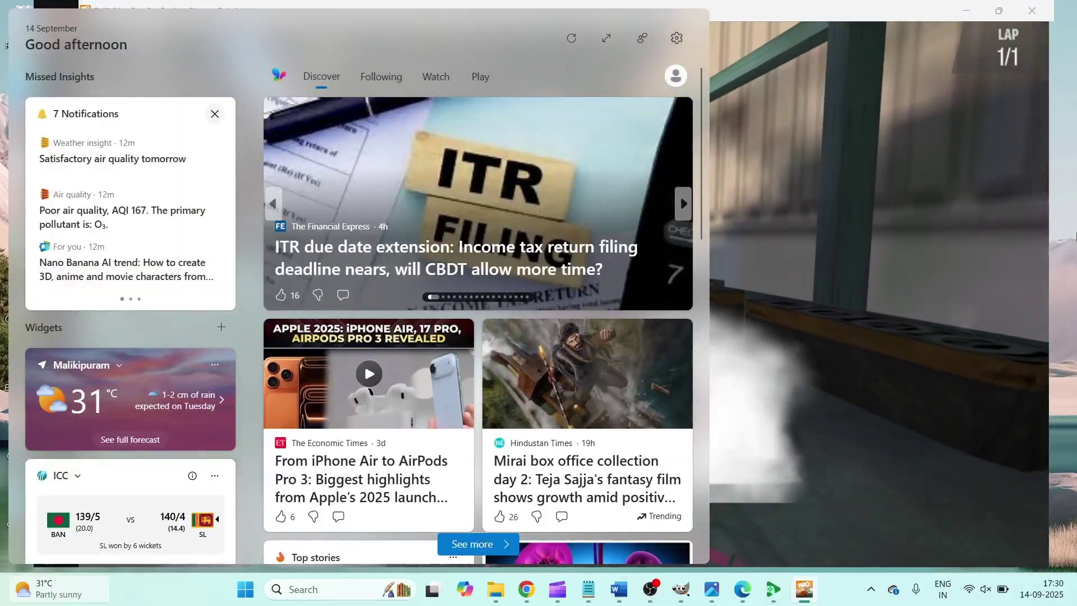
{"action": "key", "text": "super+w"}
{"action": "key", "text": "super+w"}
{"action": "key", "text": "super+w"}
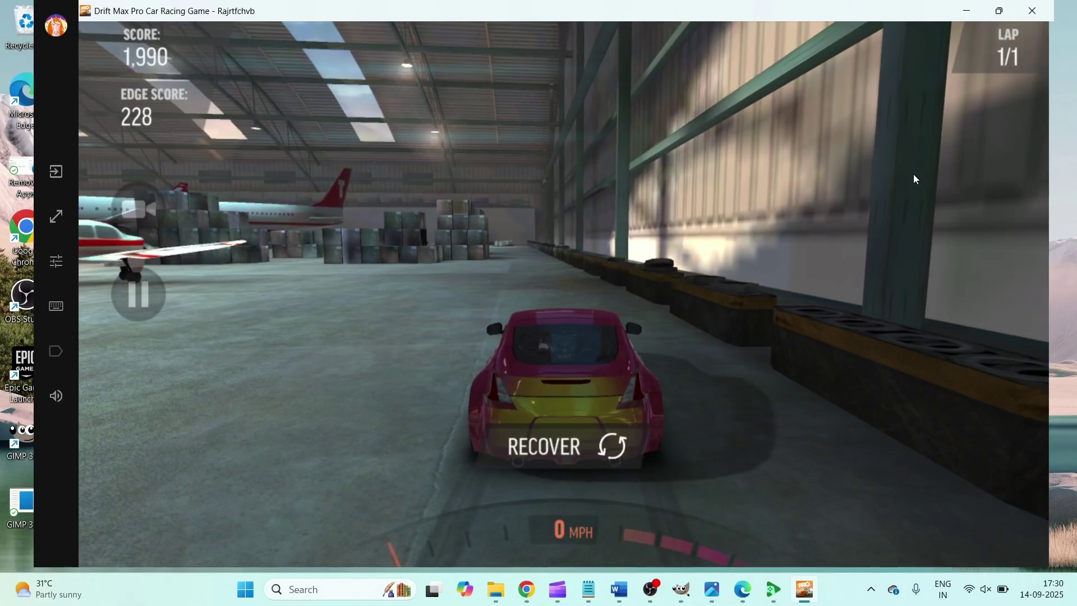
{"action": "key", "text": "super+u"}
{"action": "left_click", "coordinate": [1056, 10]}
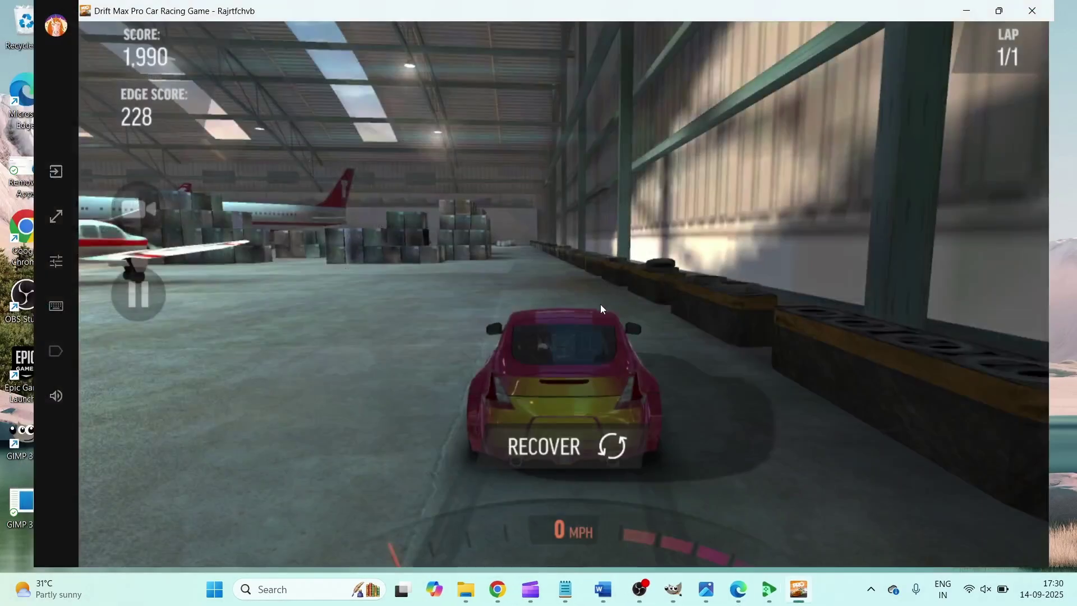
{"action": "key", "text": "Up"}
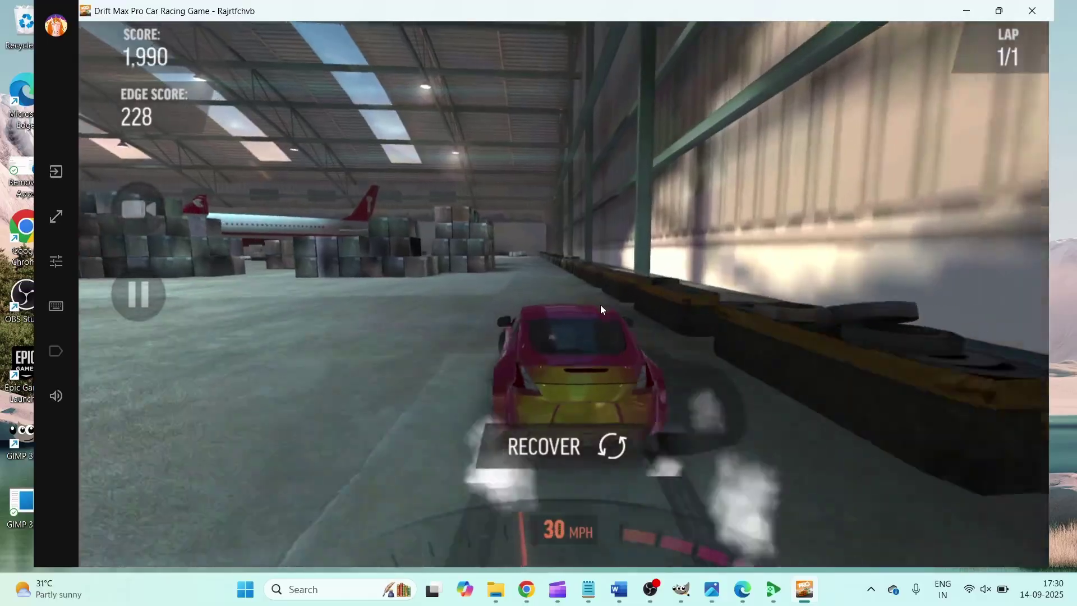